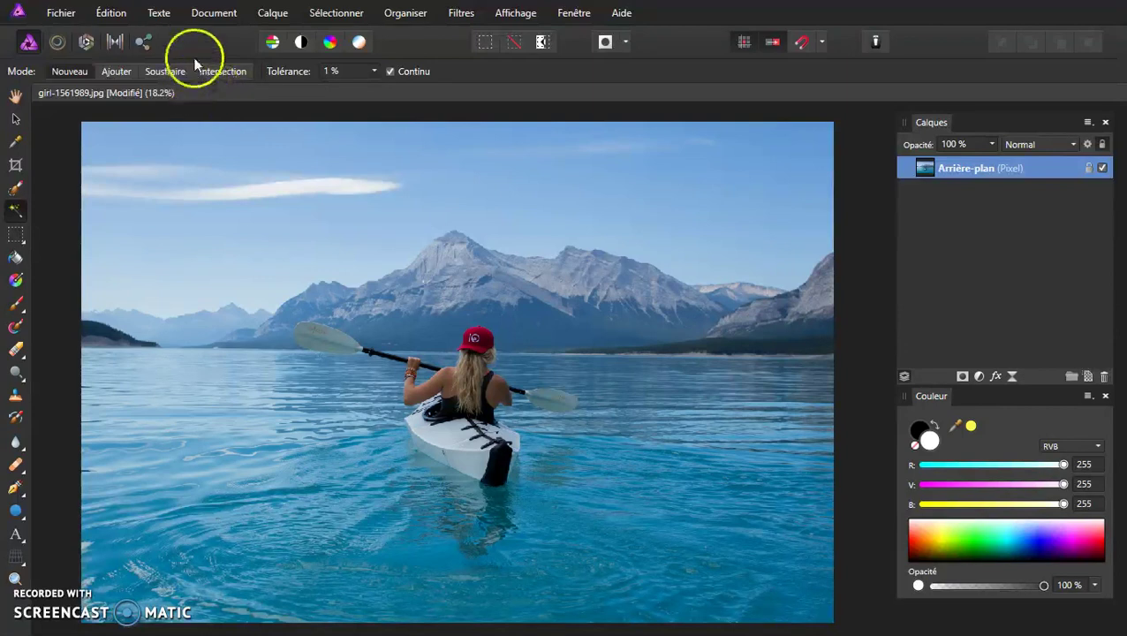
Resize the canvas to 5239 × 3559 px with unlinked proportions and the centre anchor
left_click(215, 16)
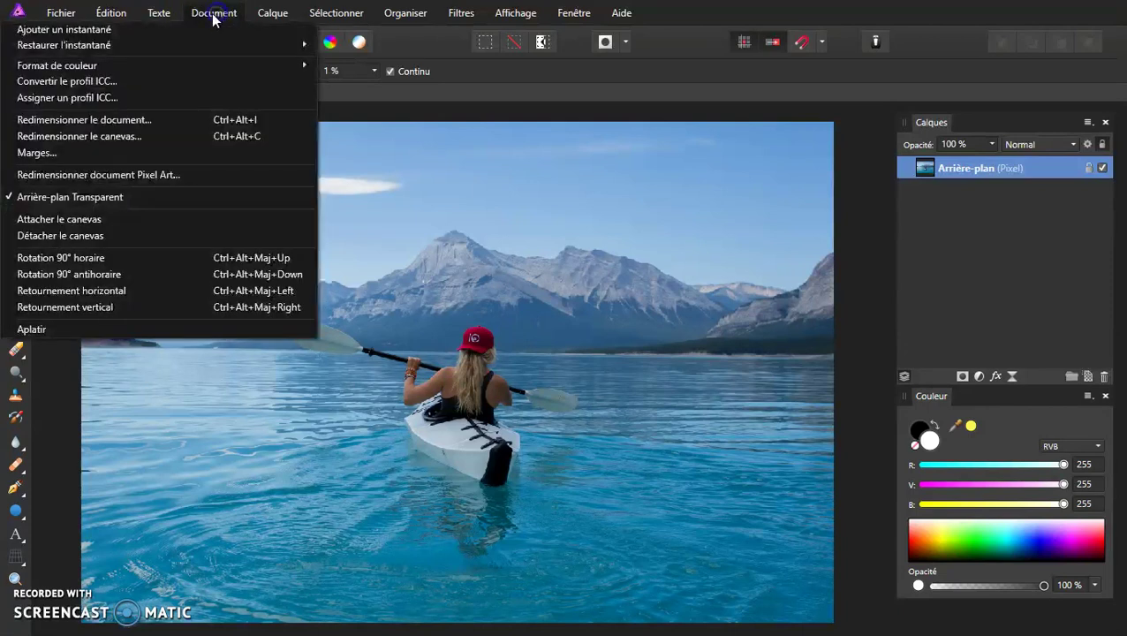
left_click(124, 137)
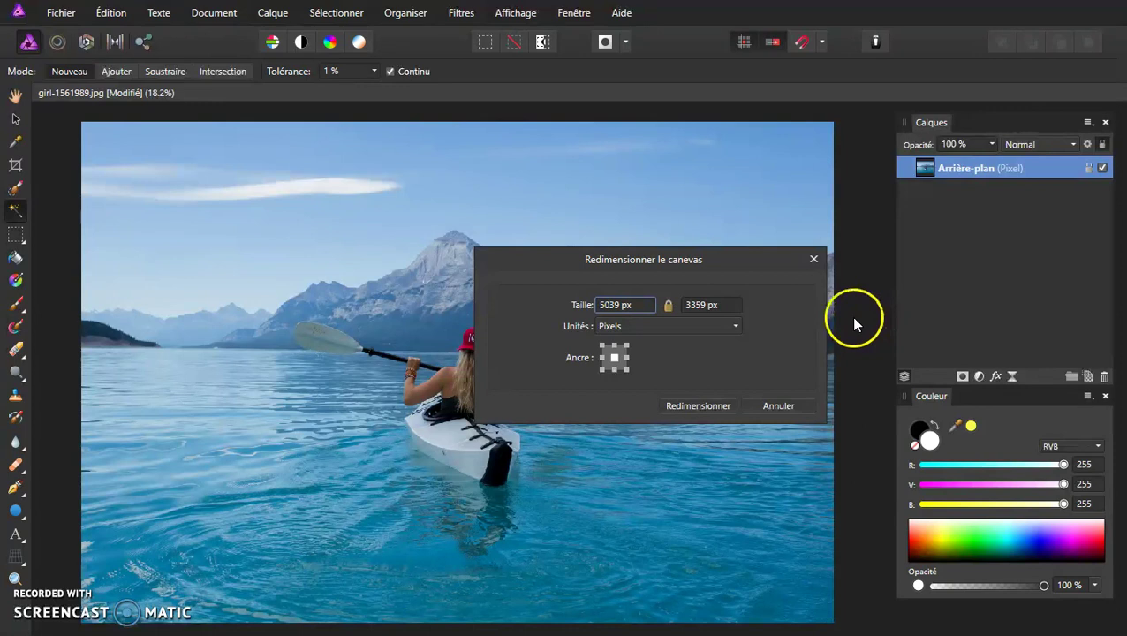
left_click(667, 305)
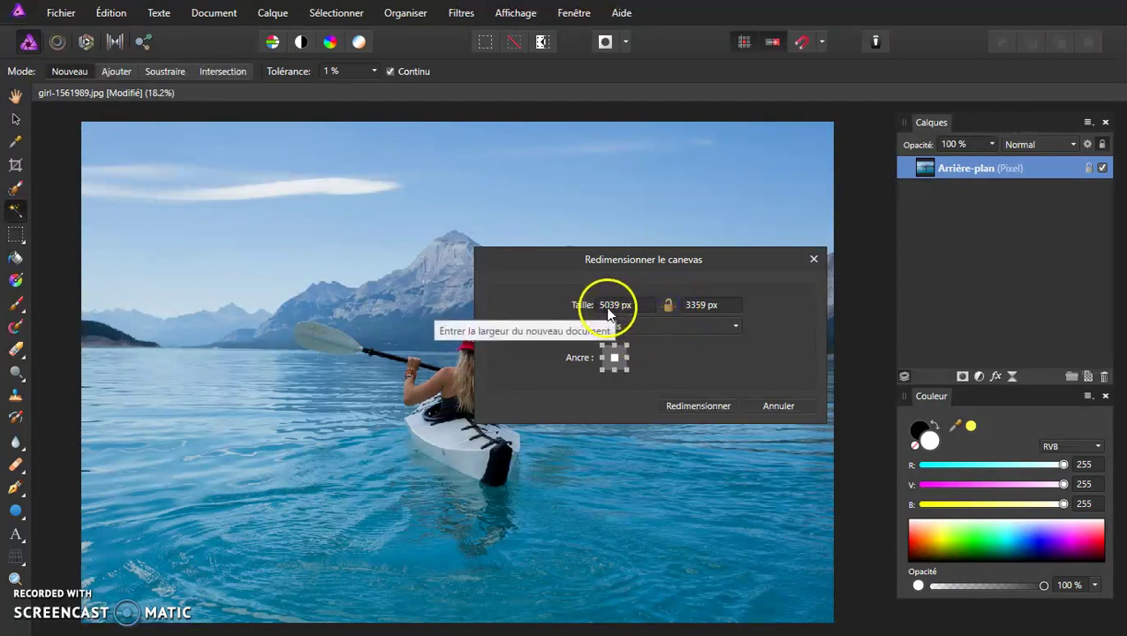
left_click(607, 306)
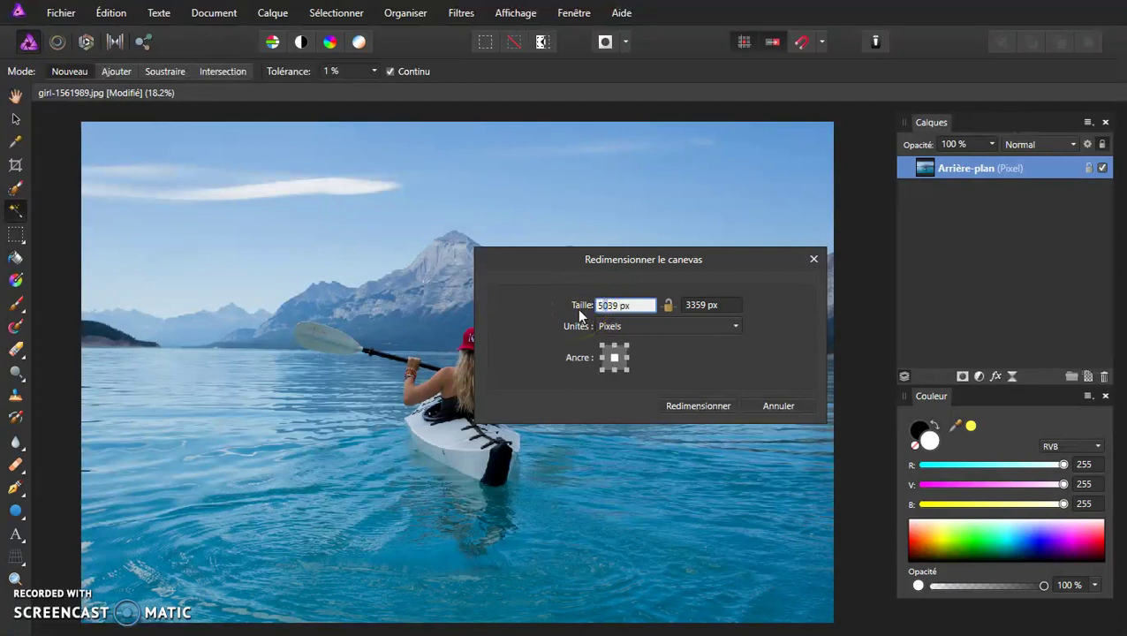
type("5239")
left_click(694, 305)
left_click(642, 315)
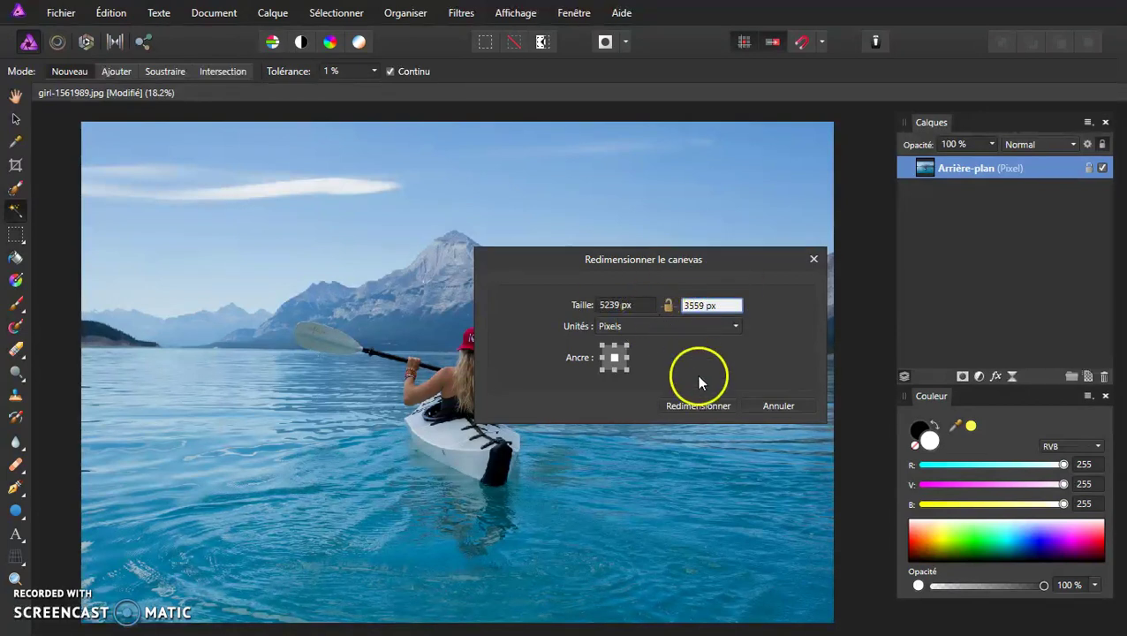
left_click(691, 405)
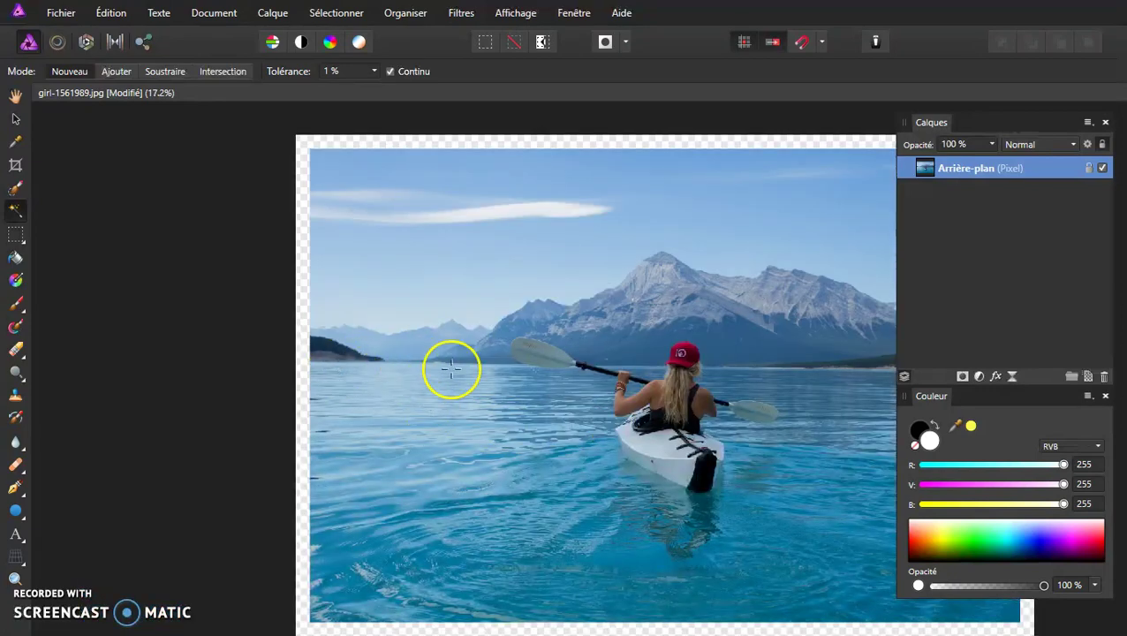
Fill a new pixel layer with white and place it beneath the Arrière-plan photo layer
left_click_drag(626, 382, 412, 358)
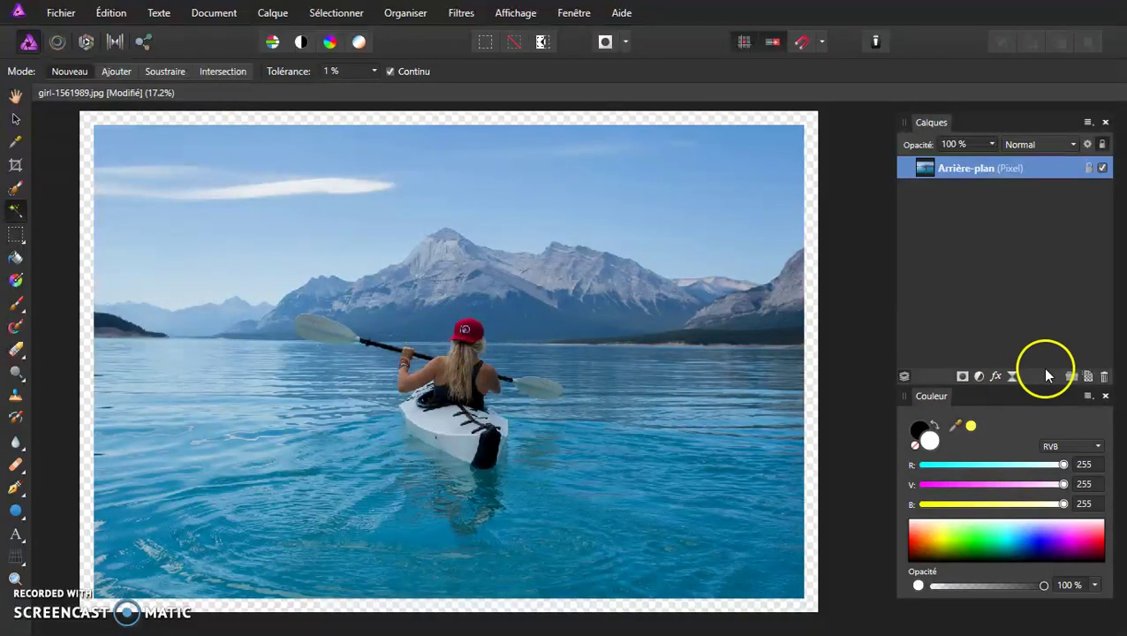
left_click(1089, 378)
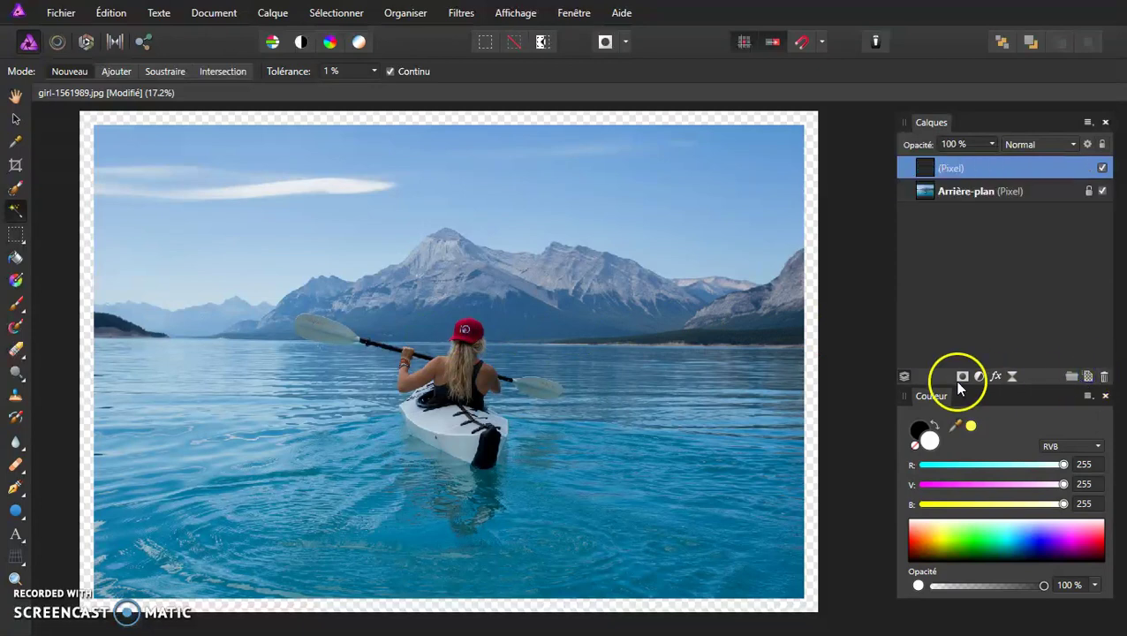
left_click(15, 260)
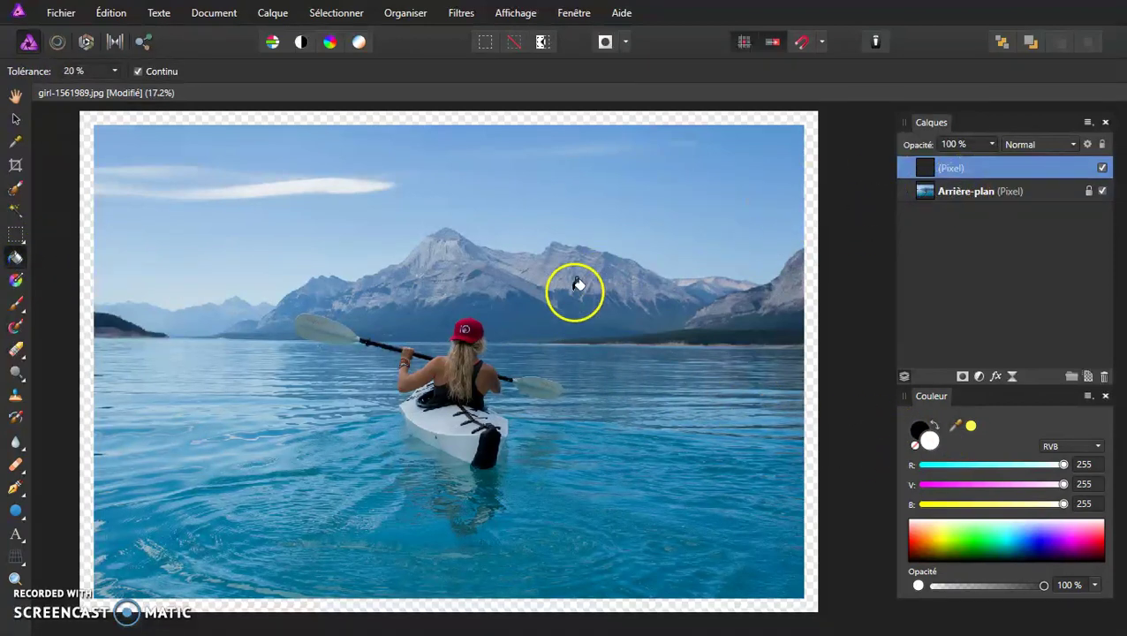
left_click(544, 372)
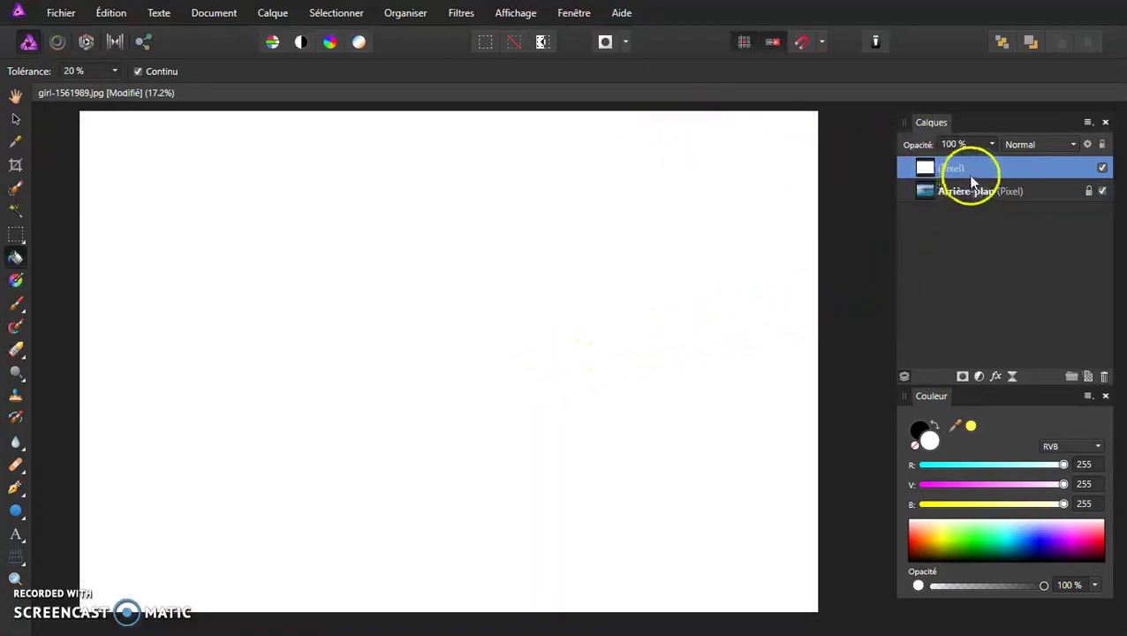
left_click_drag(925, 167, 924, 203)
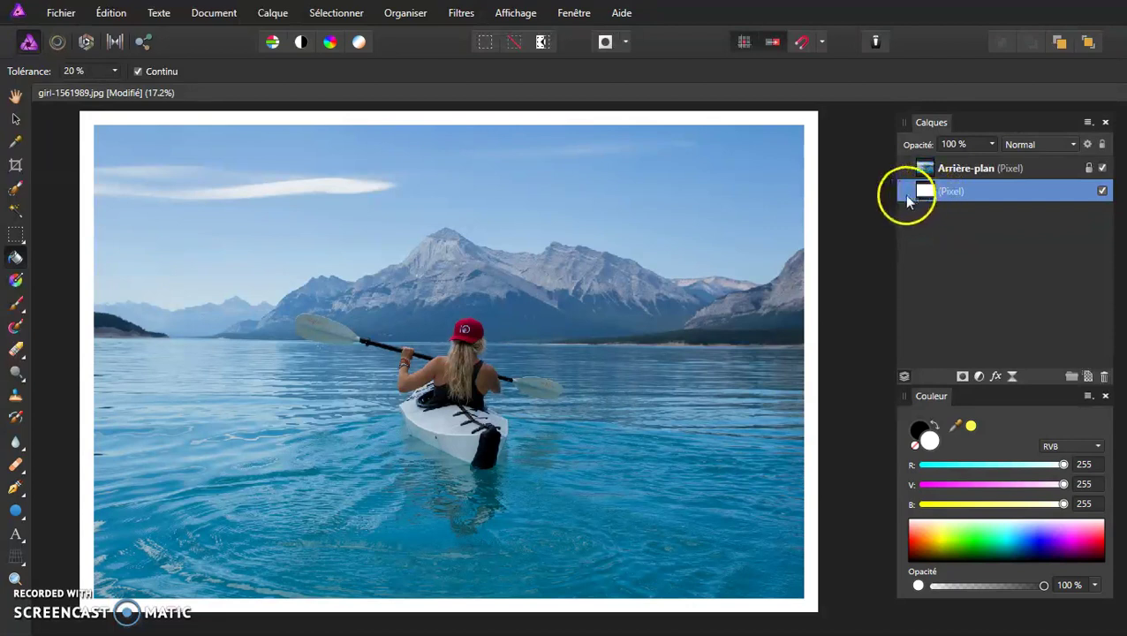
Select the whole canvas and contract the selection with a radius of about -256 px
left_click(314, 187)
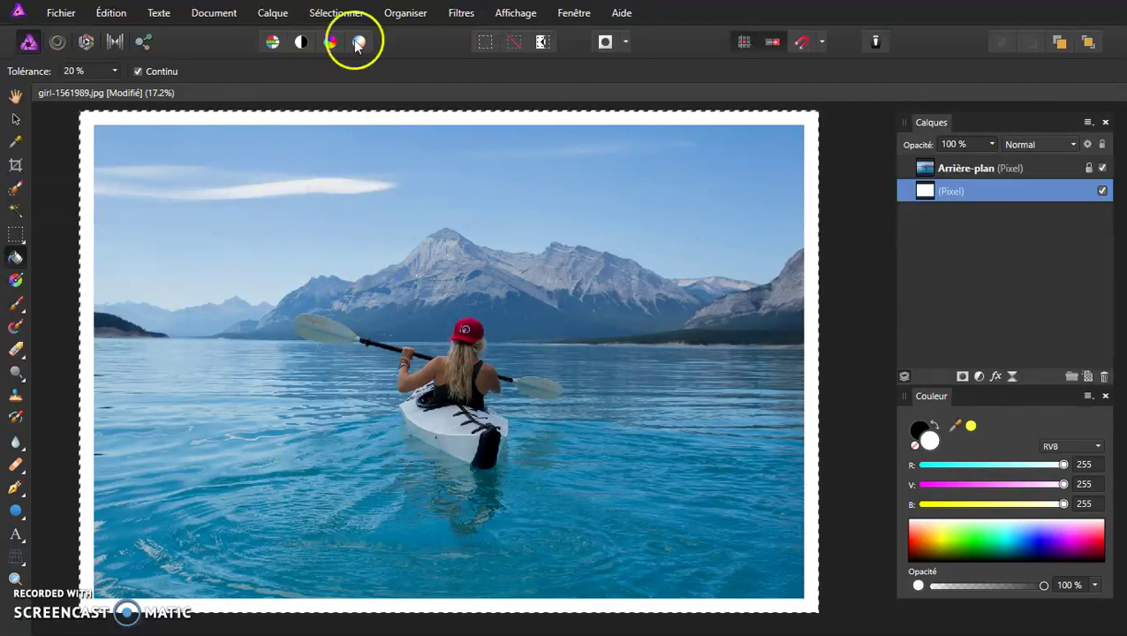
left_click(339, 16)
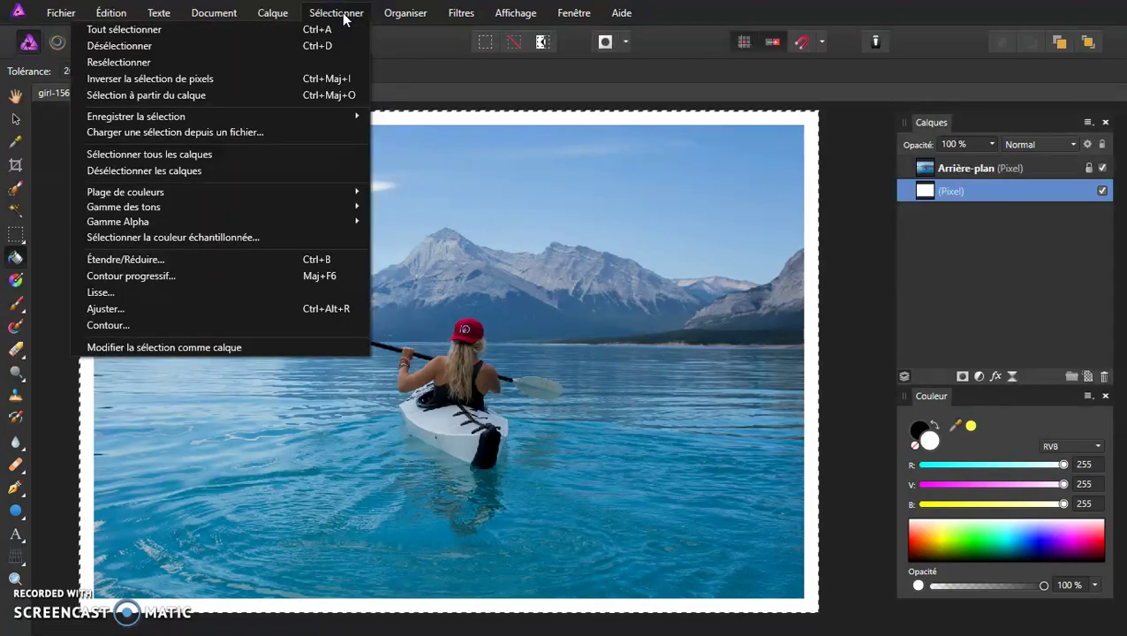
left_click(343, 15)
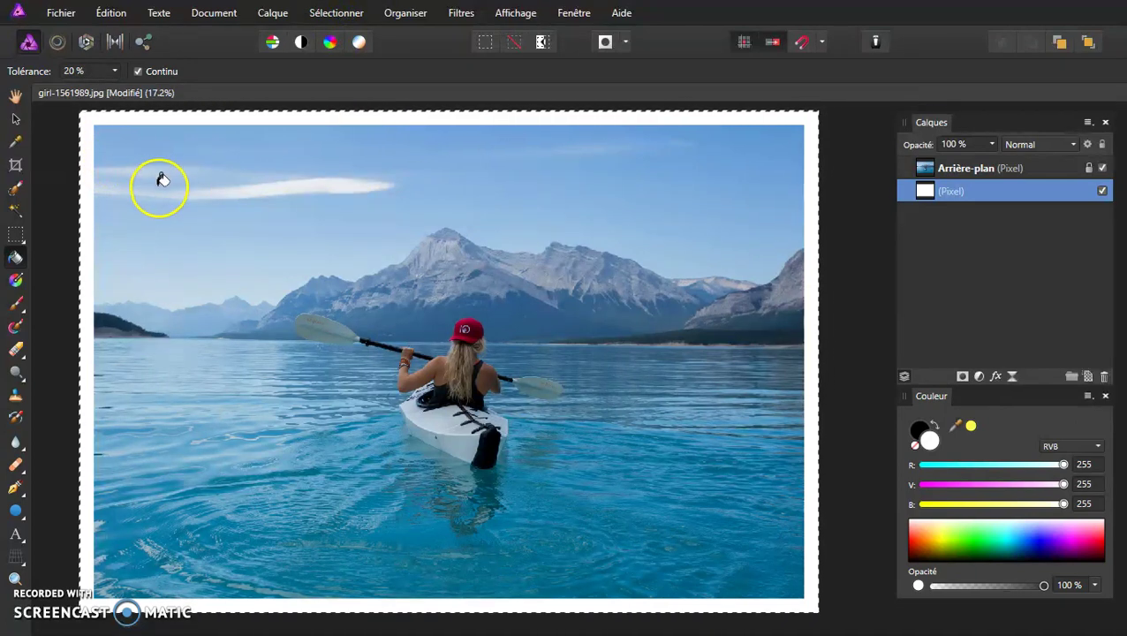
left_click(335, 14)
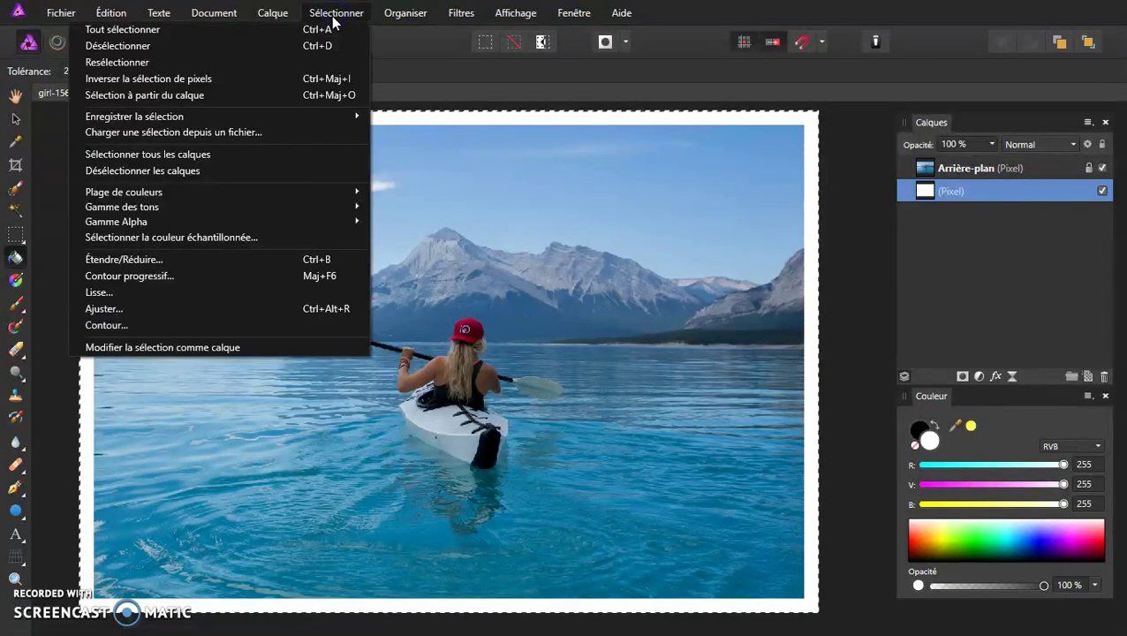
left_click(175, 262)
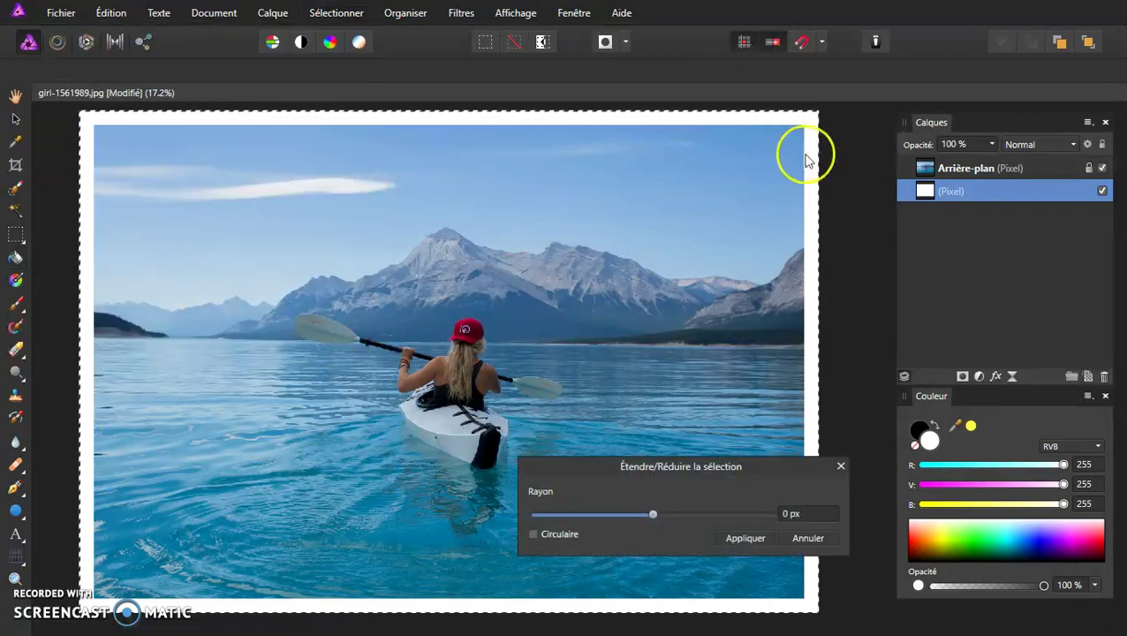
left_click_drag(646, 519, 623, 536)
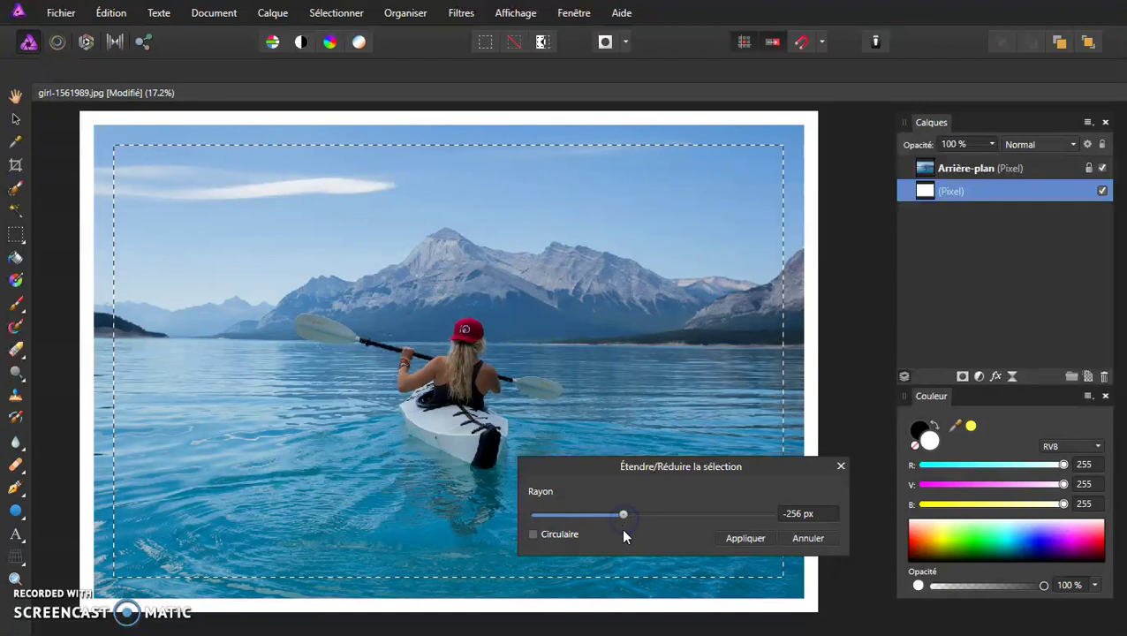
left_click(745, 538)
key("g")
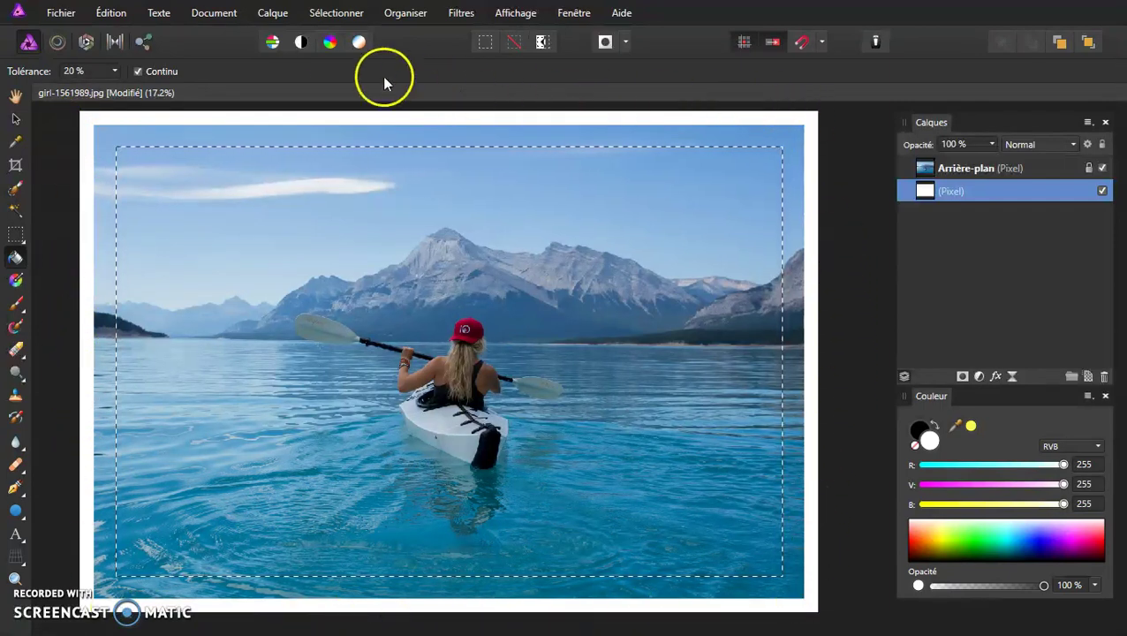
Invert the pixel selection and make a flattened copy (Copier Aplati) of the border area with Arrière-plan active
left_click(335, 12)
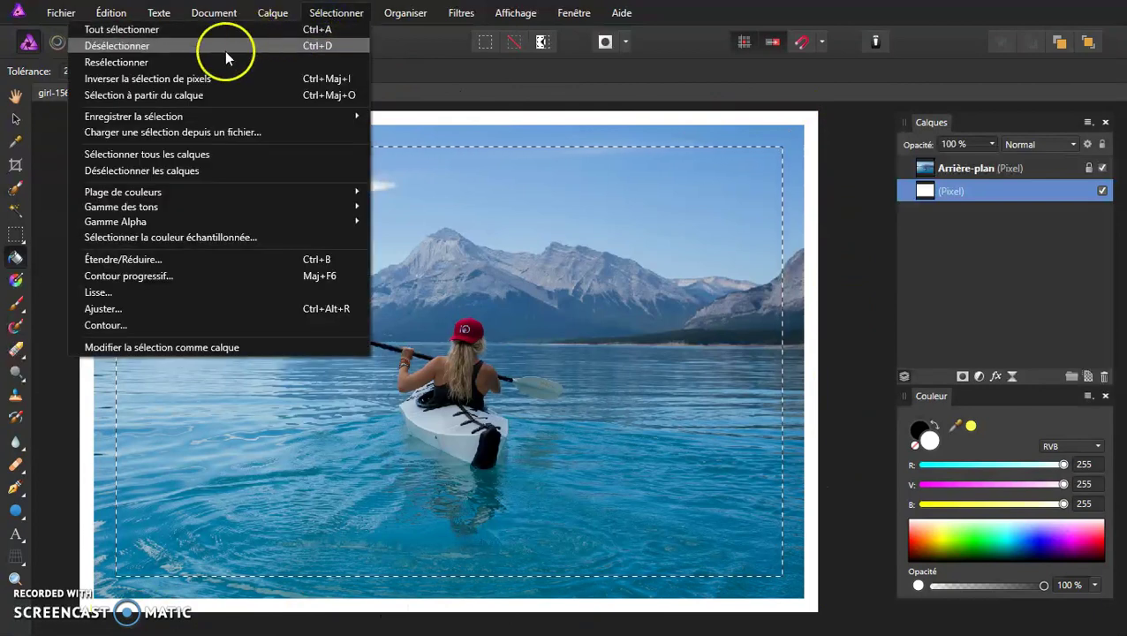
left_click(185, 79)
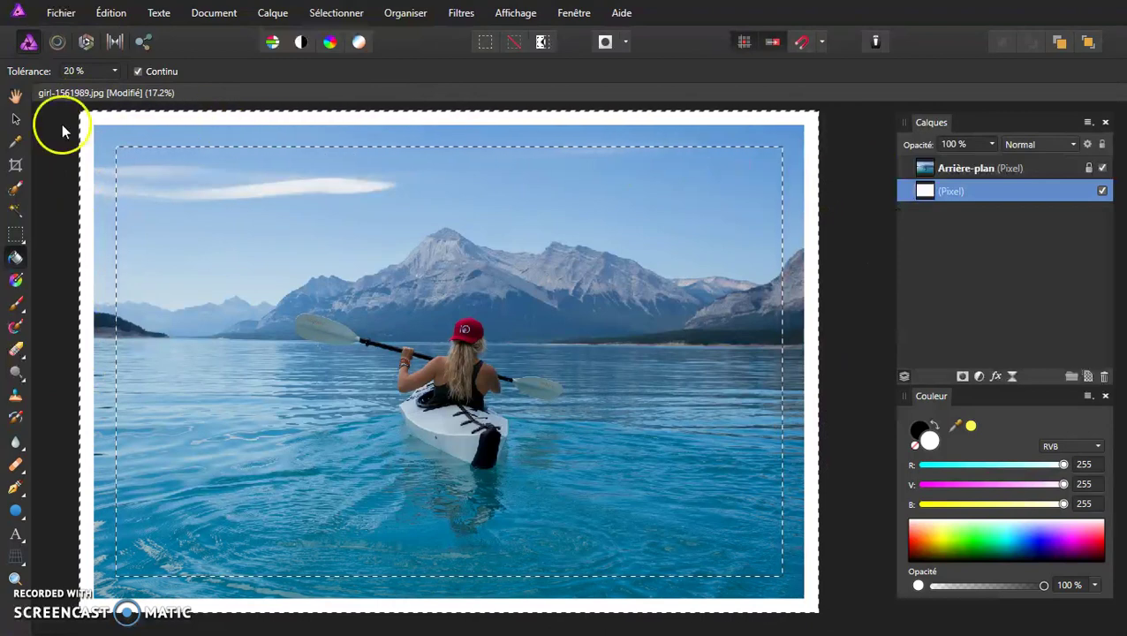
left_click(959, 171)
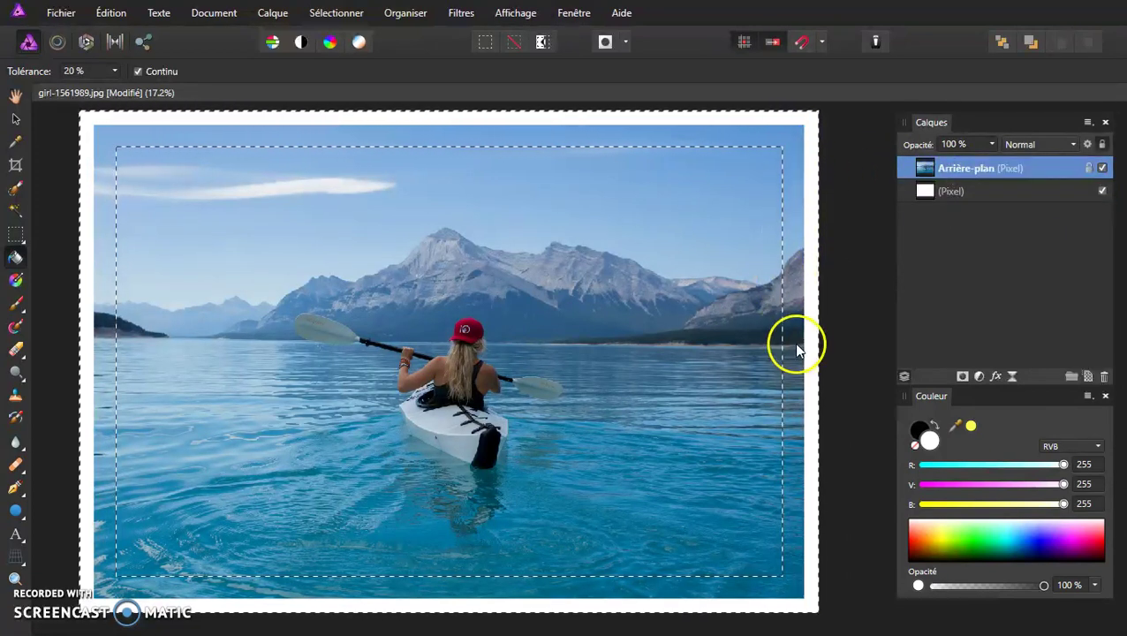
left_click(110, 16)
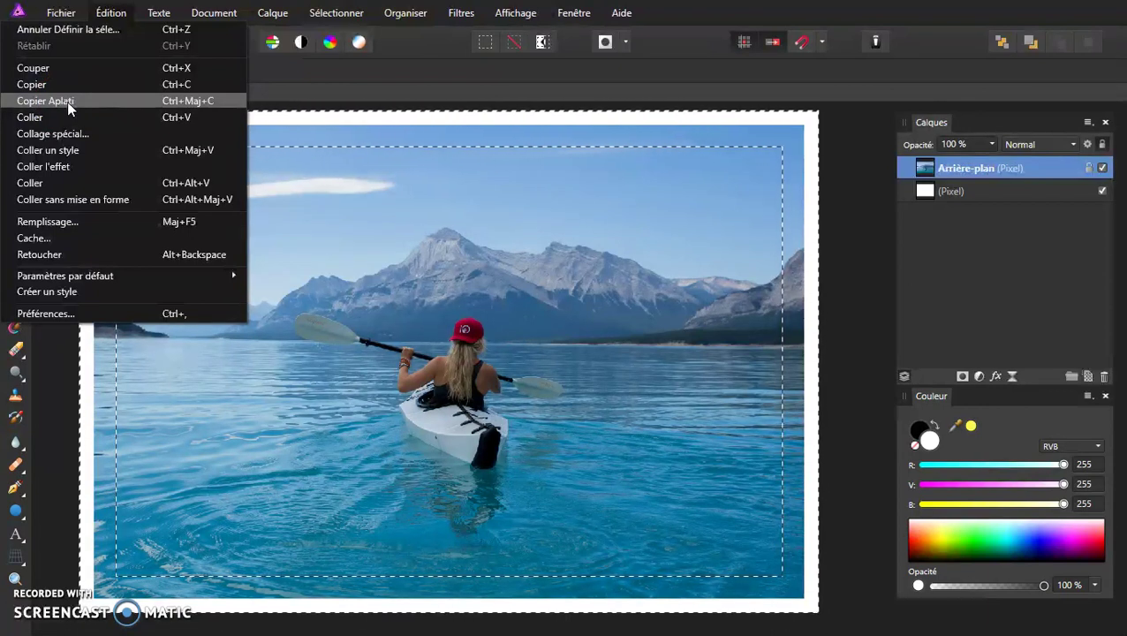
left_click(338, 137)
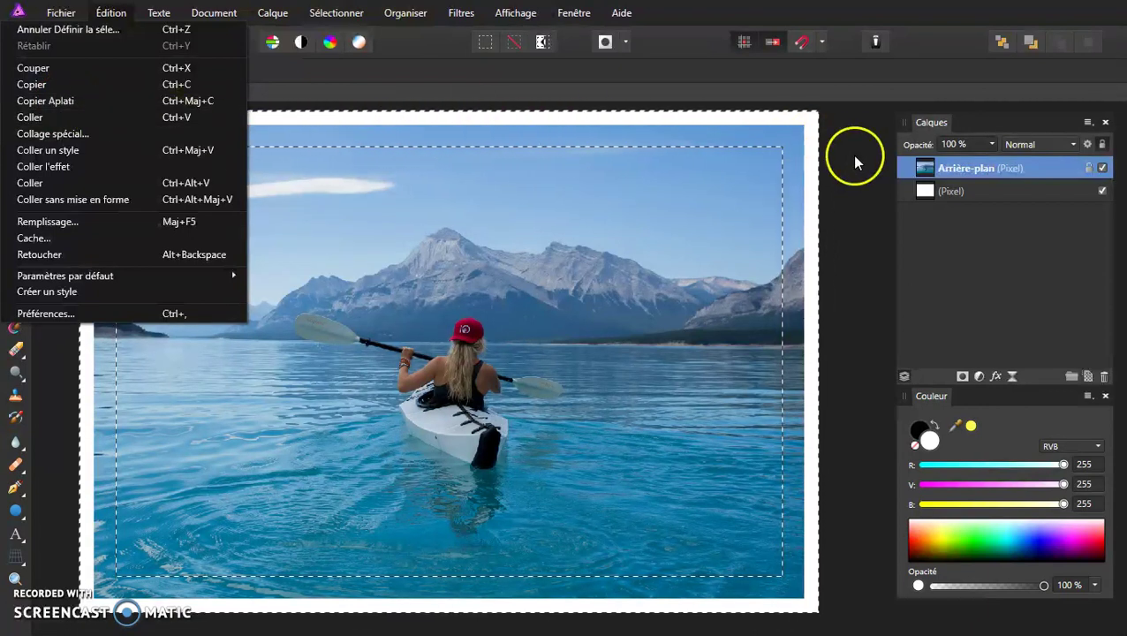
left_click(55, 102)
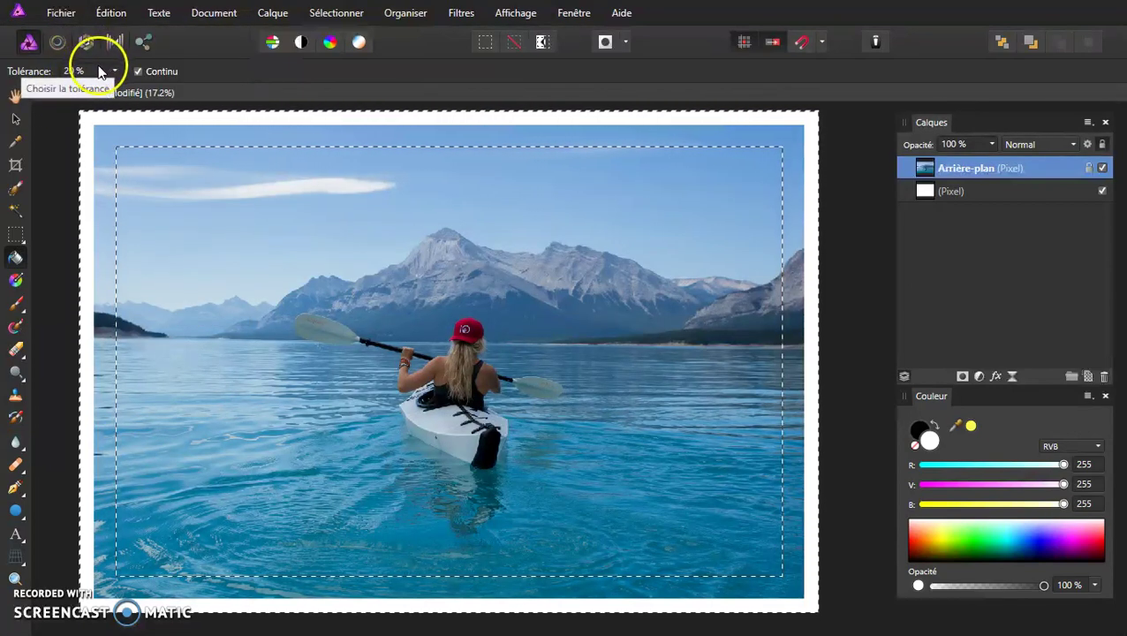
Deselect the border area and paste the flattened copy as a new layer above Arrière-plan
key("ctrl+d")
left_click(111, 13)
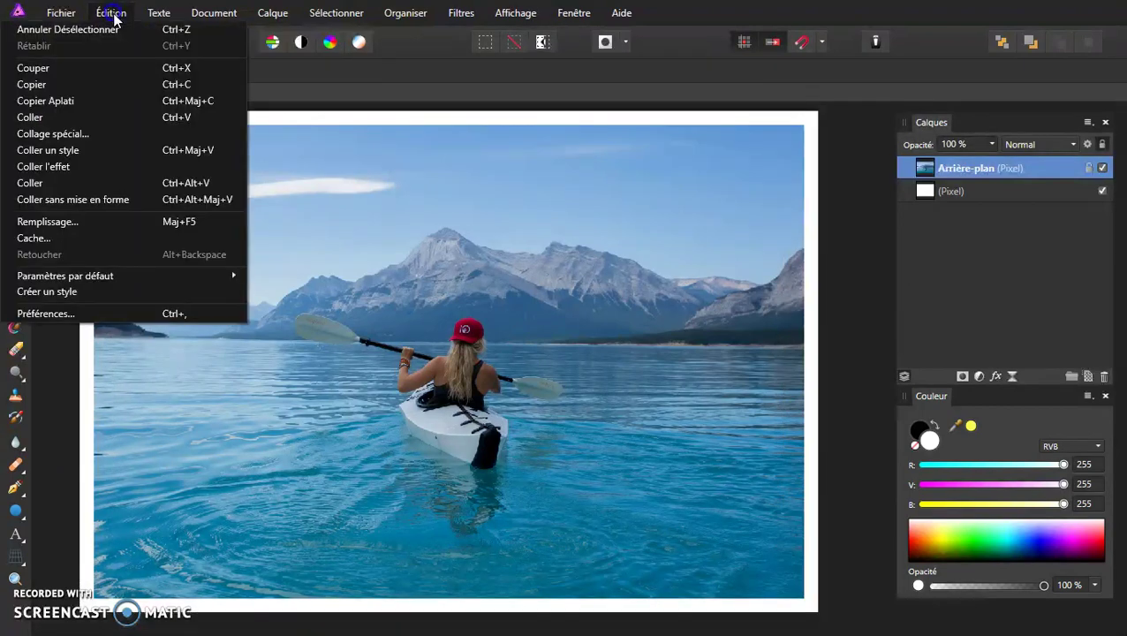
left_click(44, 116)
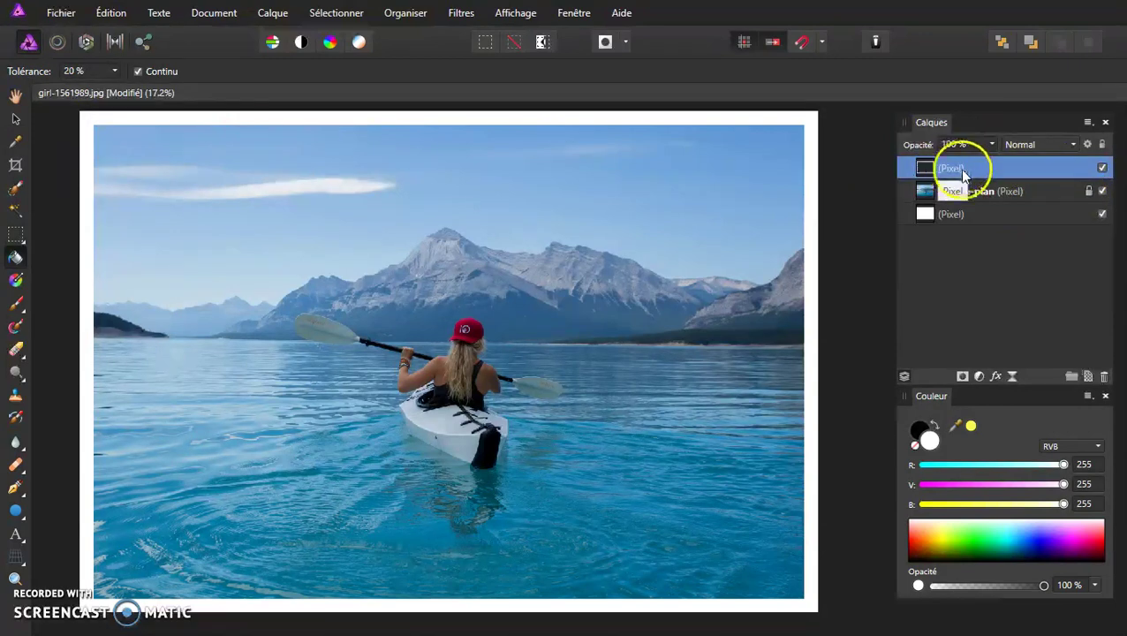
Inspect the pasted border on its own by temporarily hiding the Arrière-plan and white layers
left_click(1101, 190)
left_click(1102, 215)
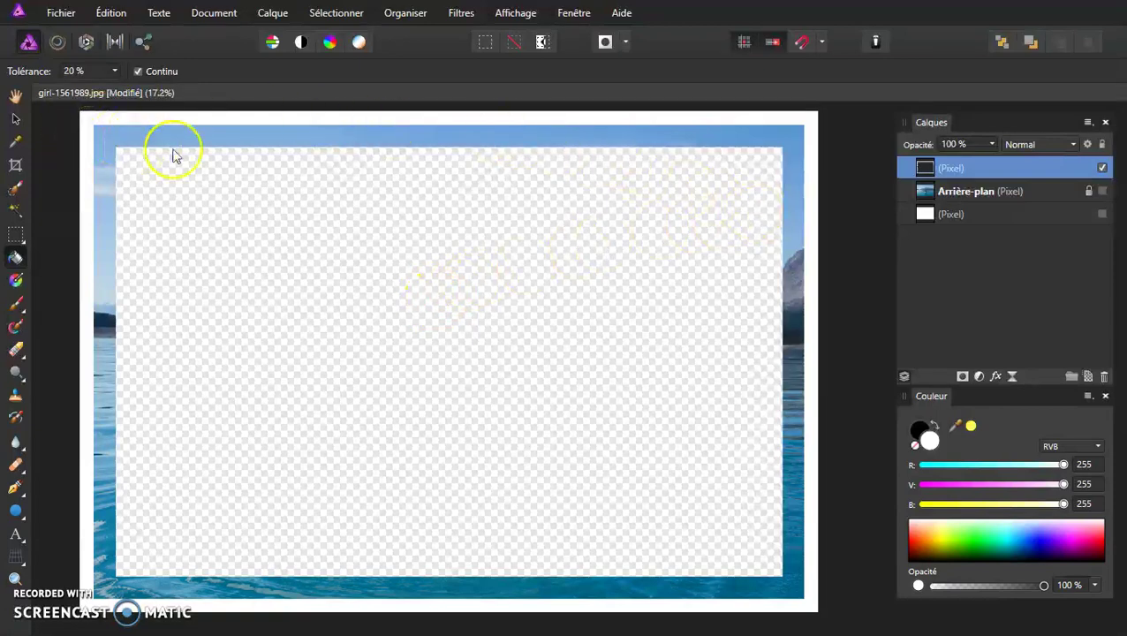
left_click(1102, 191)
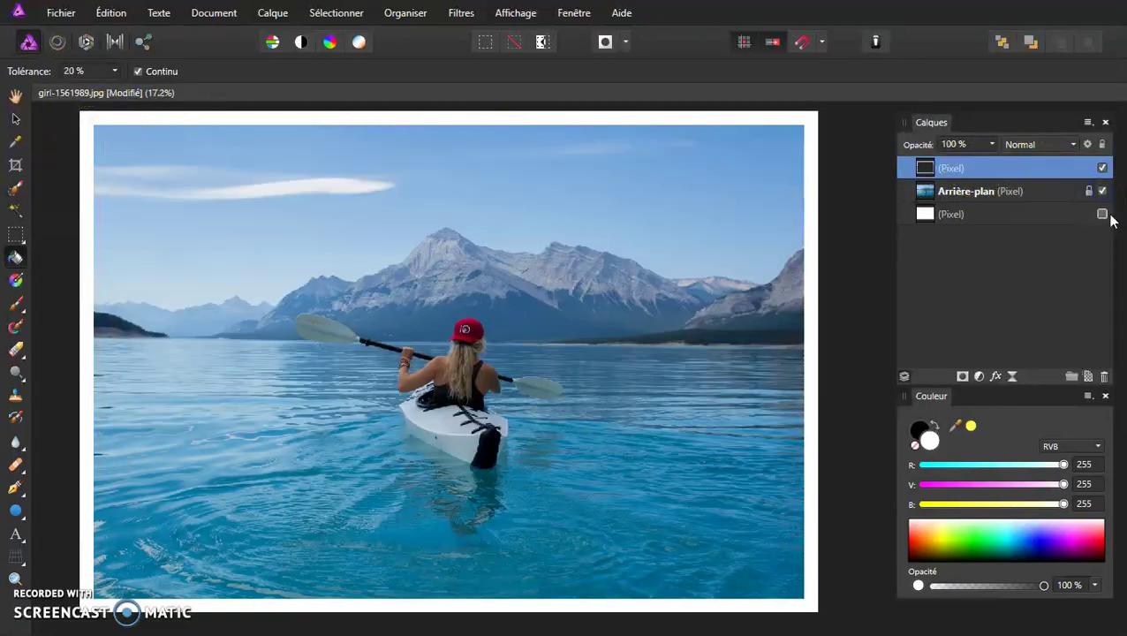
Apply a live Ondulation filter with an intensity of 226,087 to the pasted border layer
left_click(997, 172)
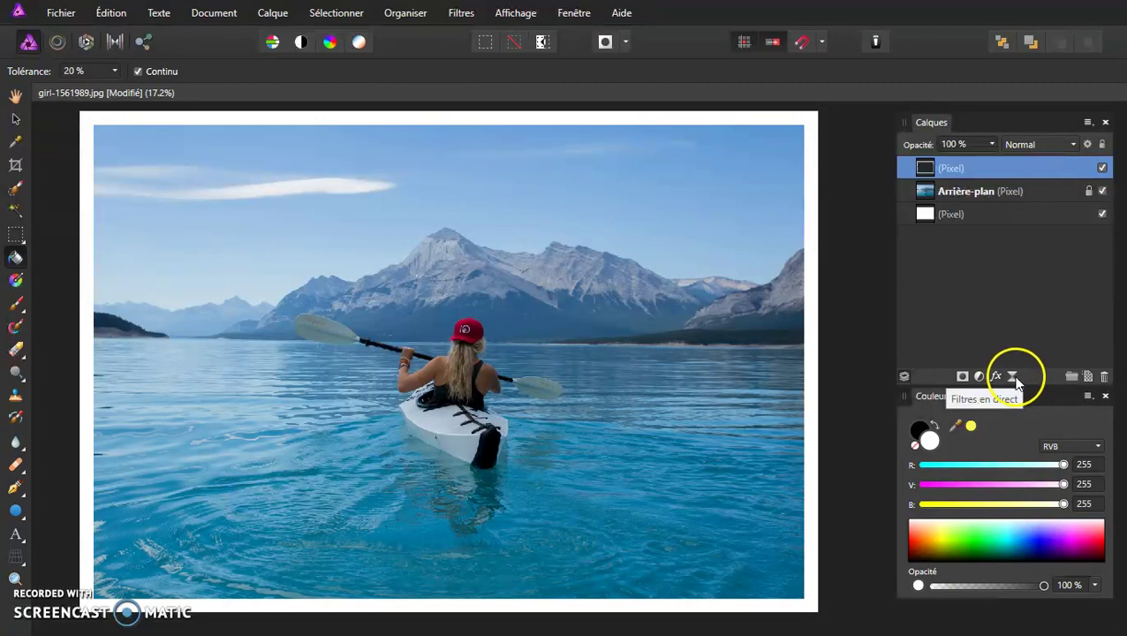
left_click(461, 13)
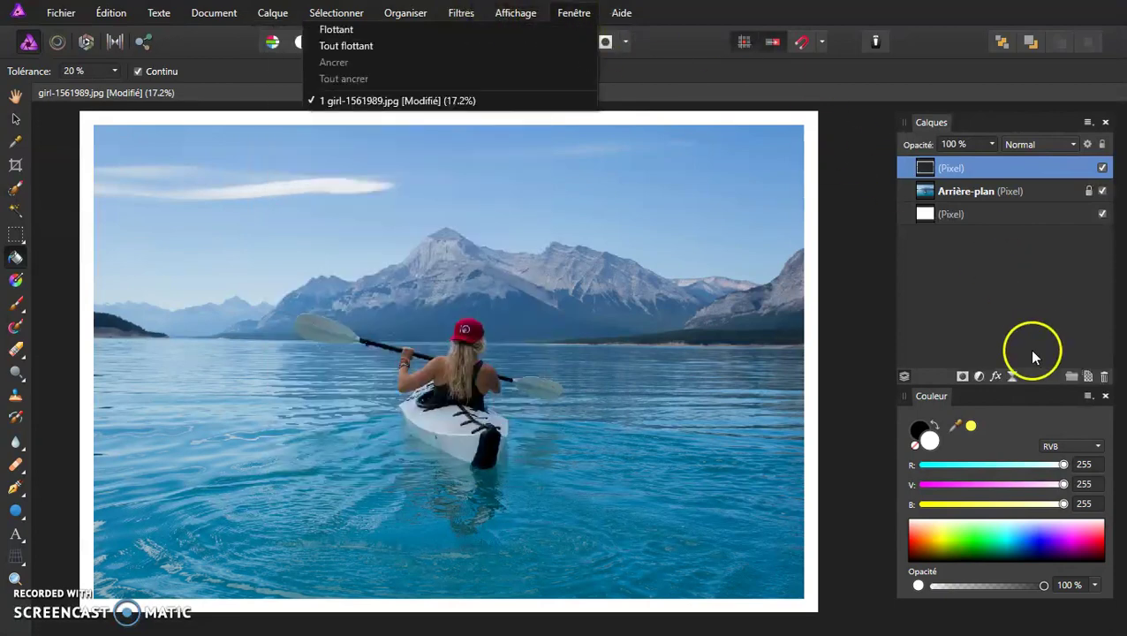
left_click(1012, 377)
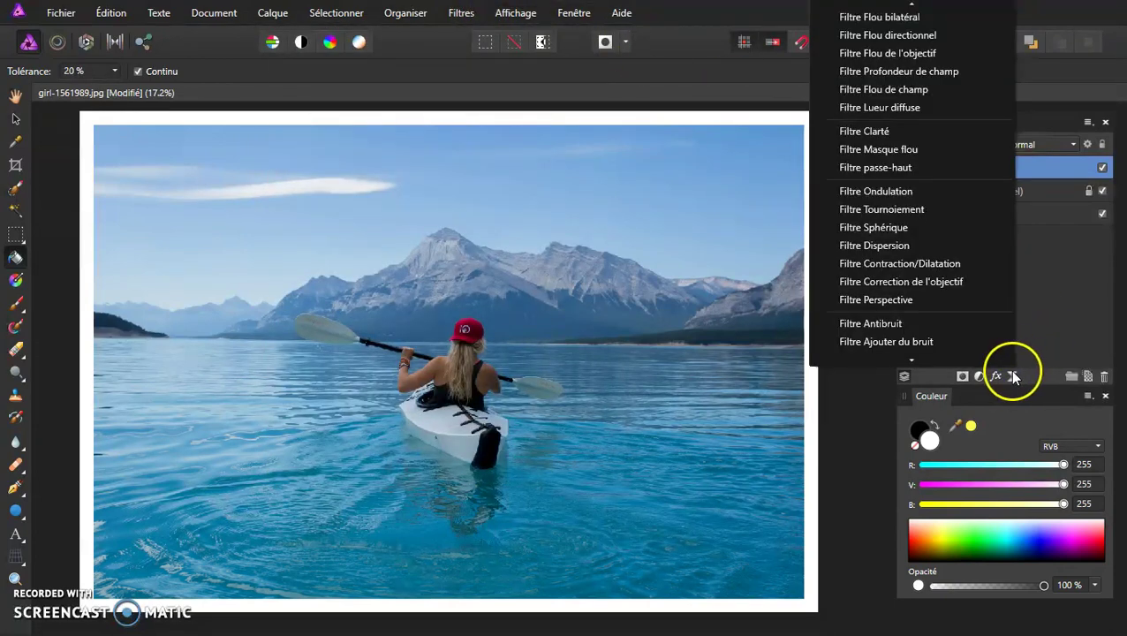
left_click(935, 181)
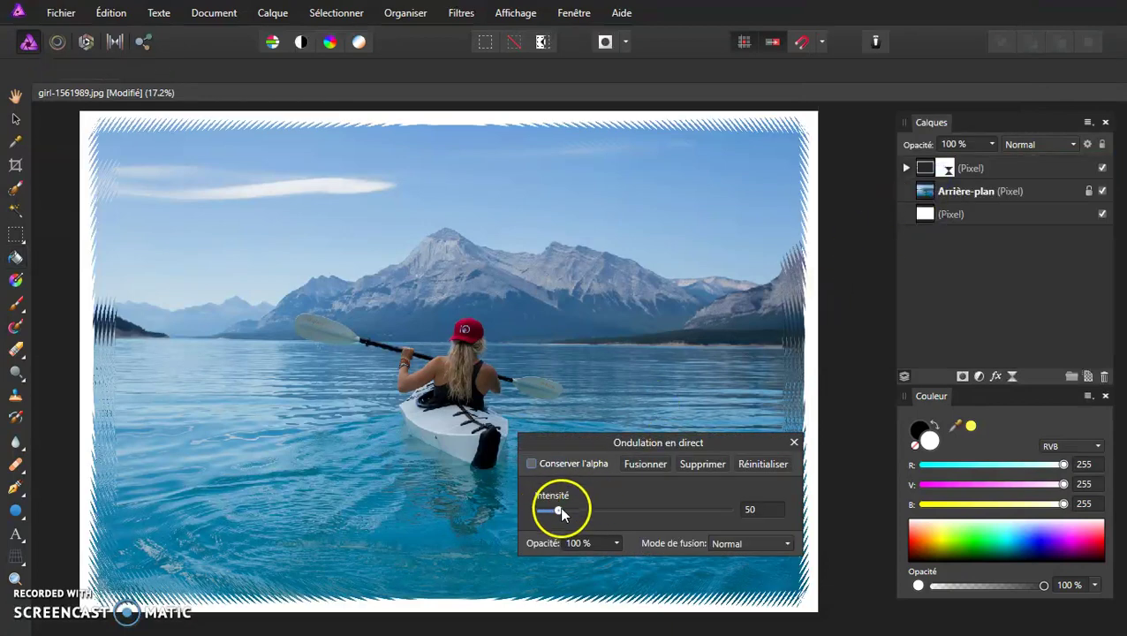
left_click_drag(558, 511, 624, 512)
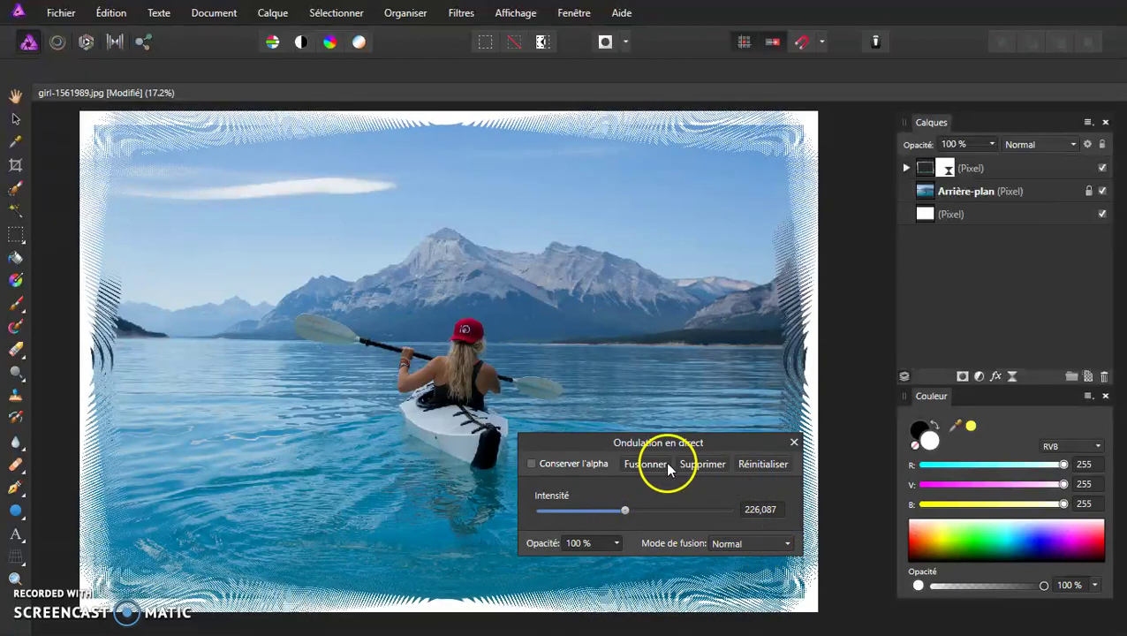
key("g")
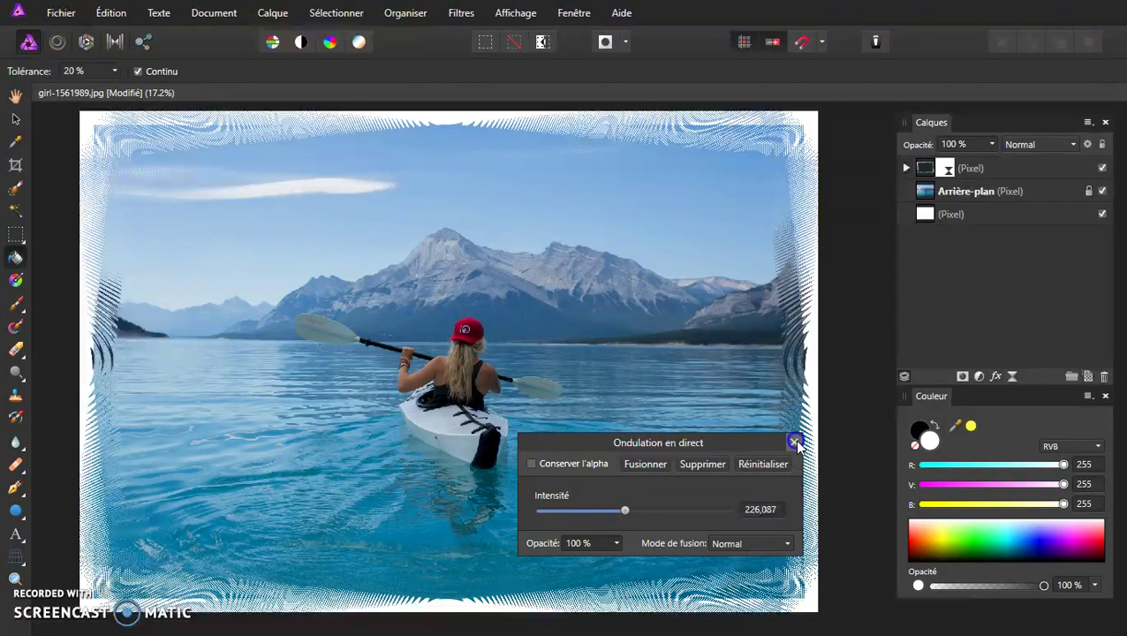
left_click(794, 443)
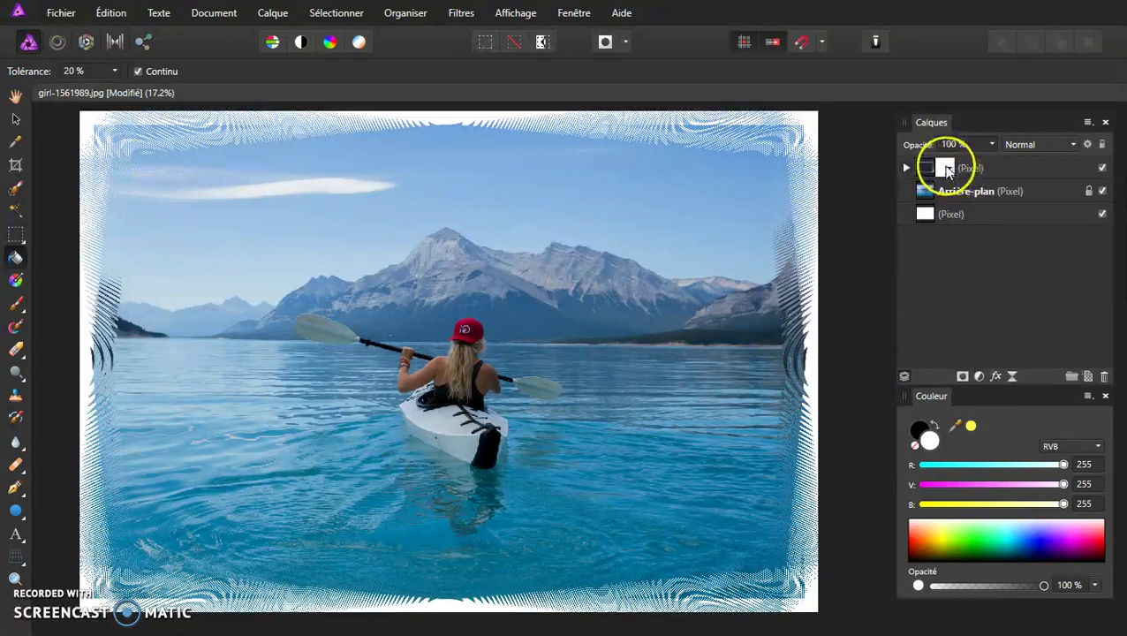
Replace the Ondulation filter on the pasted border layer with a live directional blur (Filtre Flou directionnel)
left_click(946, 170)
left_click_drag(946, 169, 1108, 380)
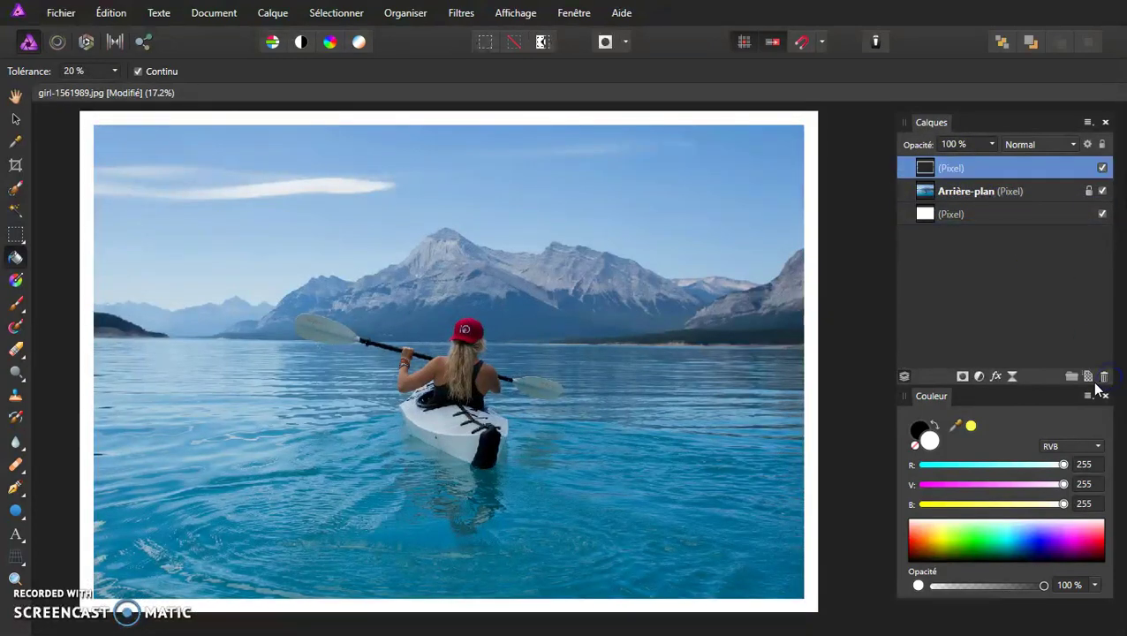
left_click(1012, 377)
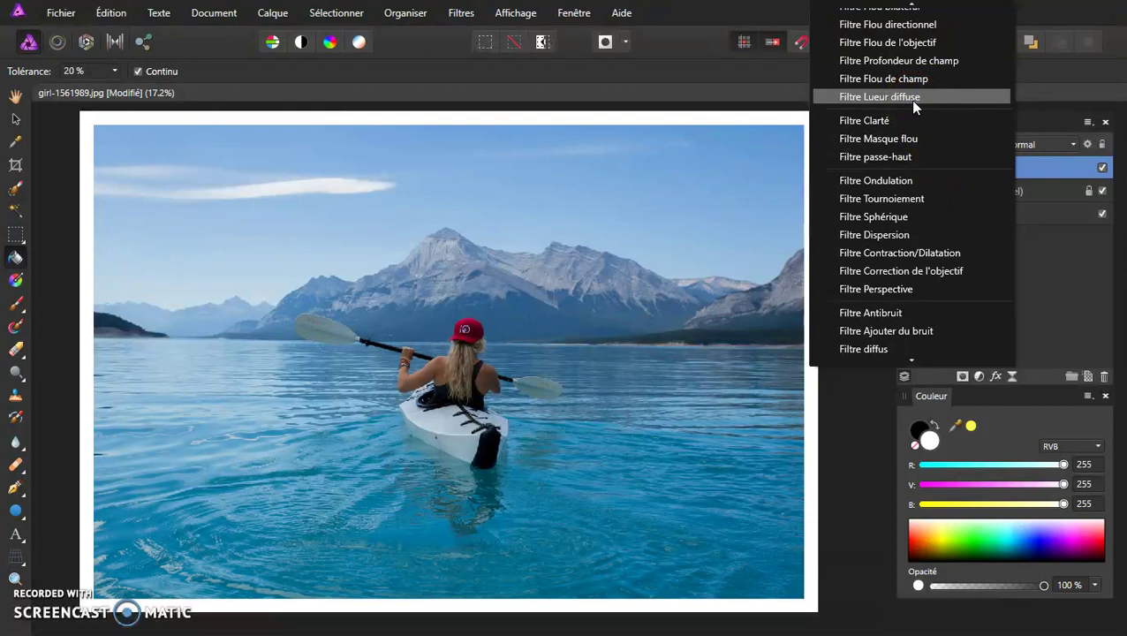
scroll(929, 134, "up", 2)
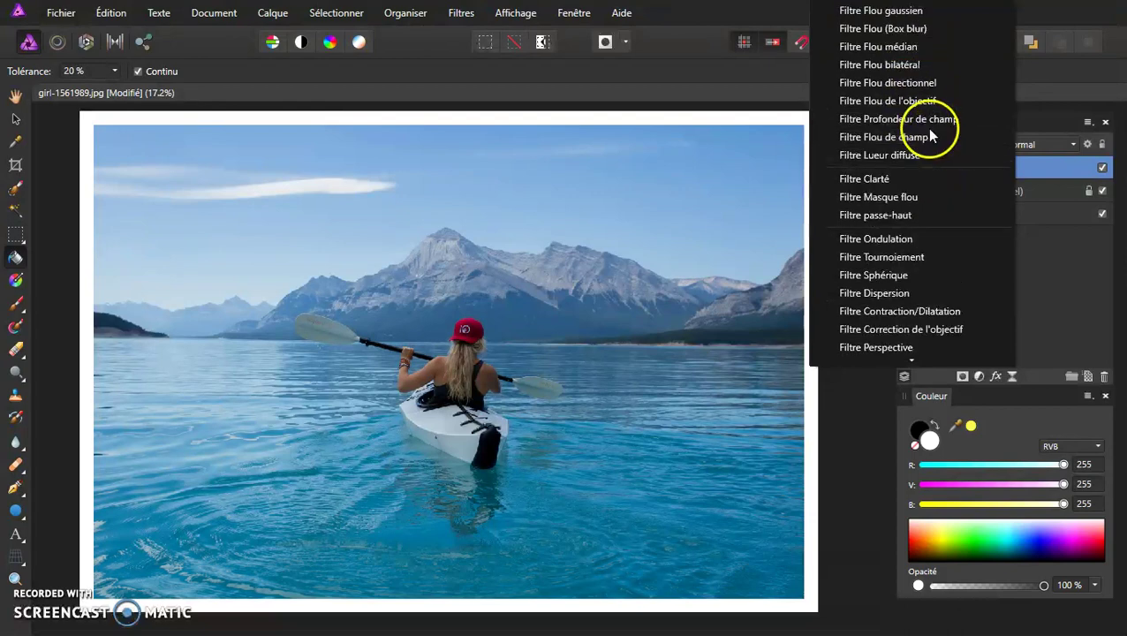
left_click(909, 83)
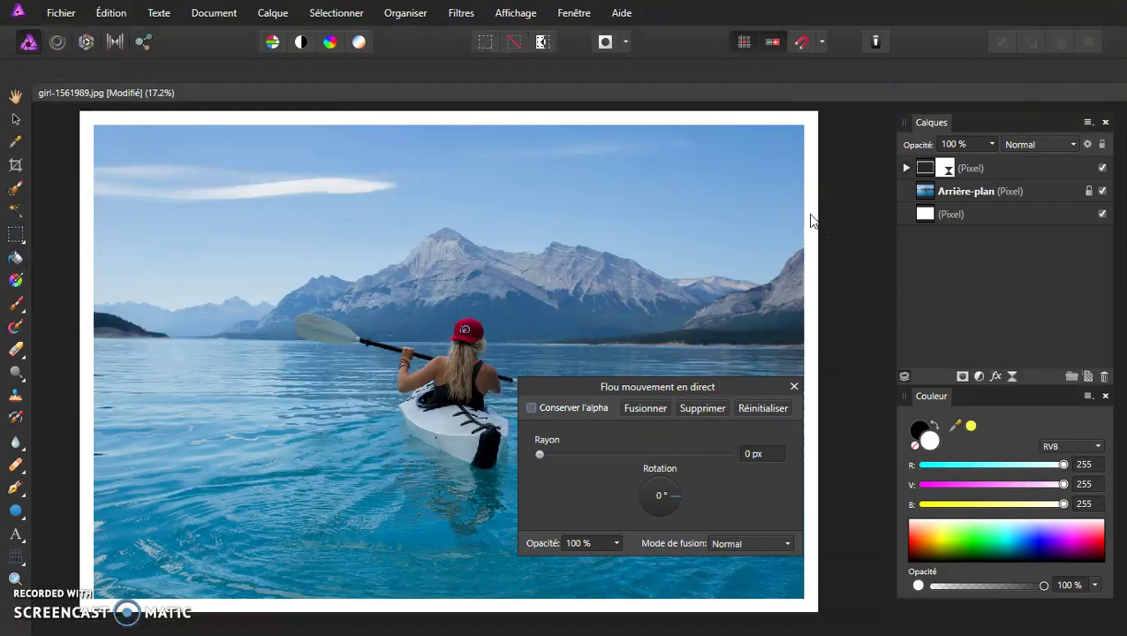
Set the border's live motion blur to a 100 px radius and a 45° rotation
left_click_drag(540, 454, 729, 458)
left_click(536, 384)
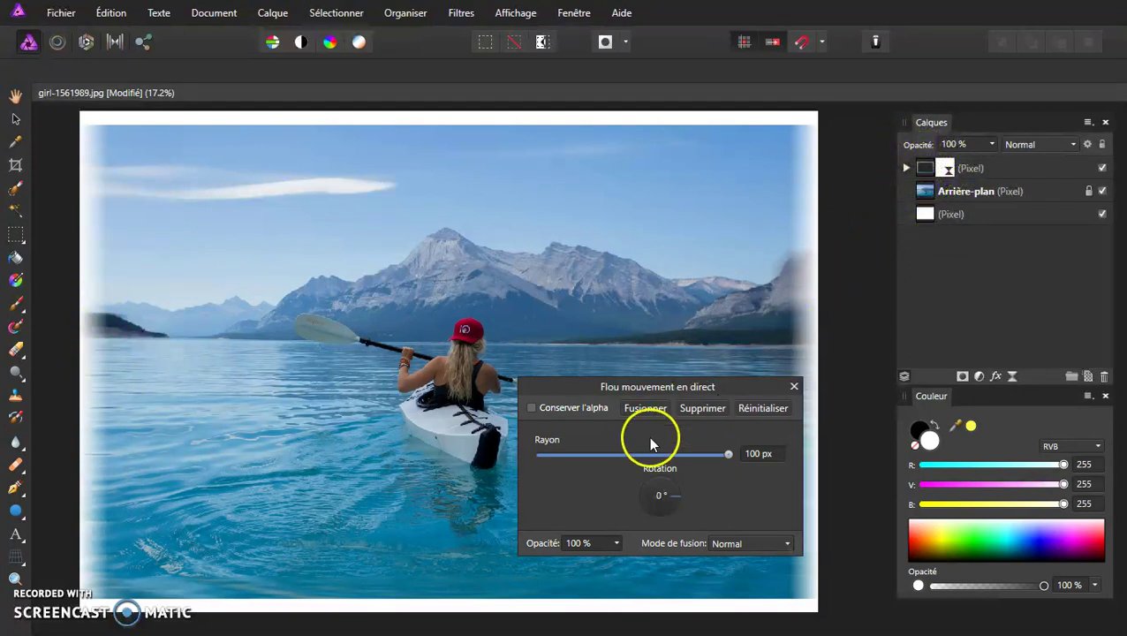
left_click_drag(667, 493, 677, 494)
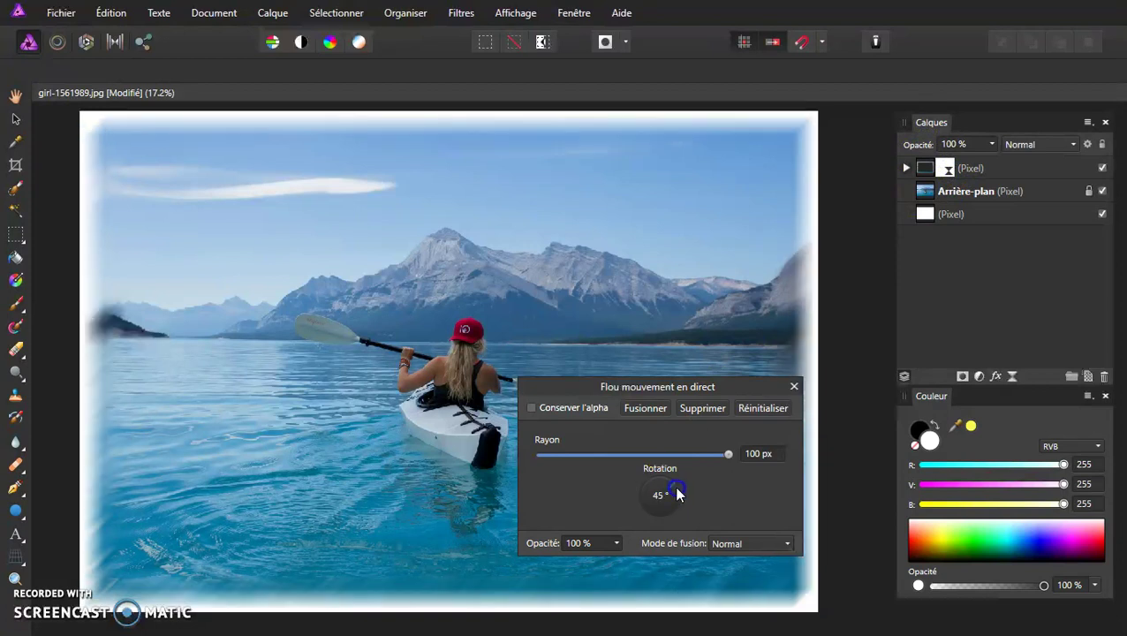
left_click(794, 386)
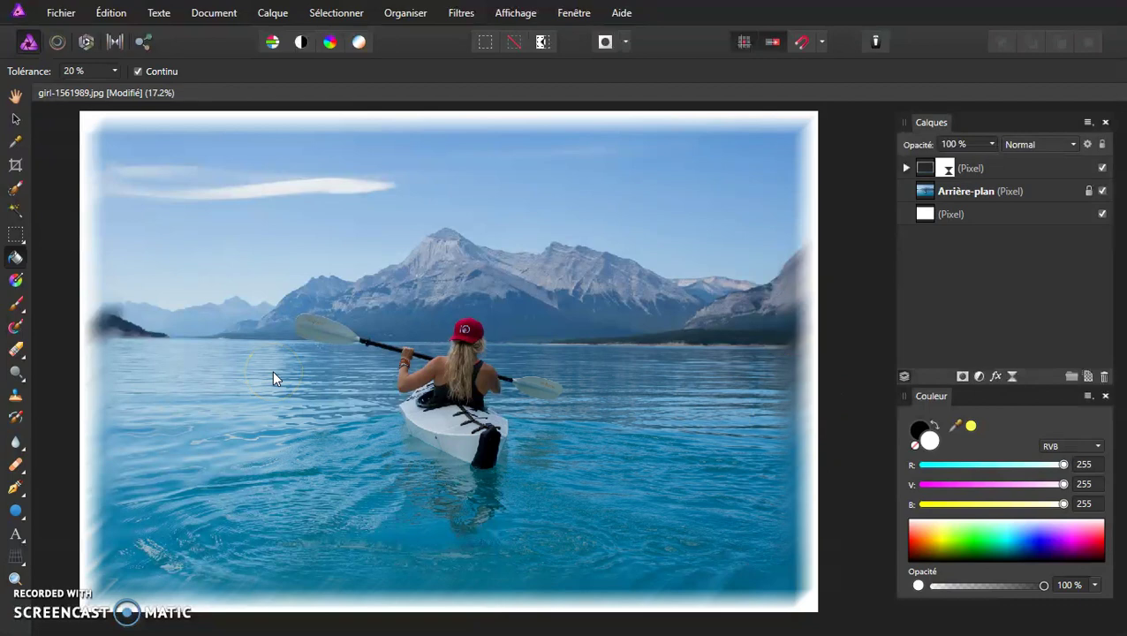
Examine the blurred border by itself by temporarily hiding the Arrière-plan and white layers, then show both layers again
key("ctrl+minus")
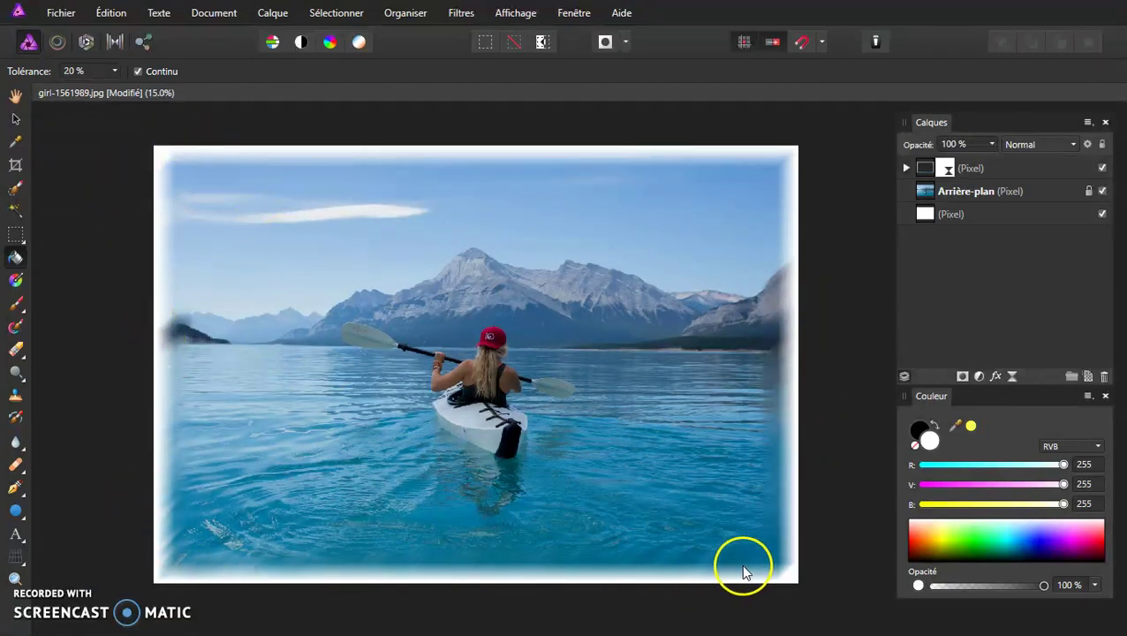
right_click(956, 215)
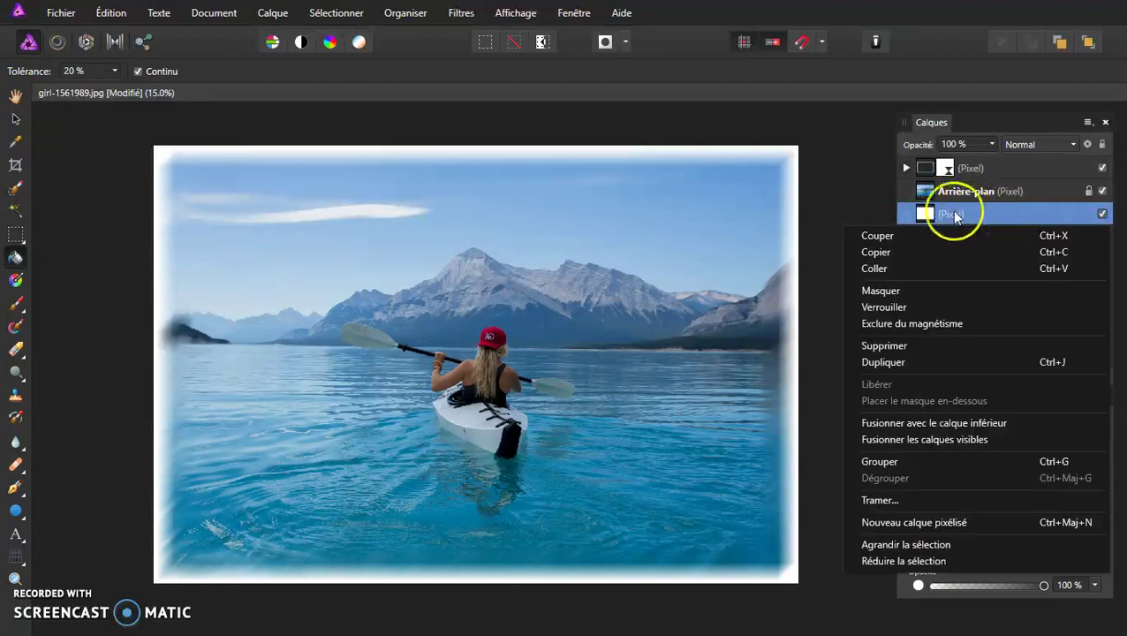
left_click(954, 213)
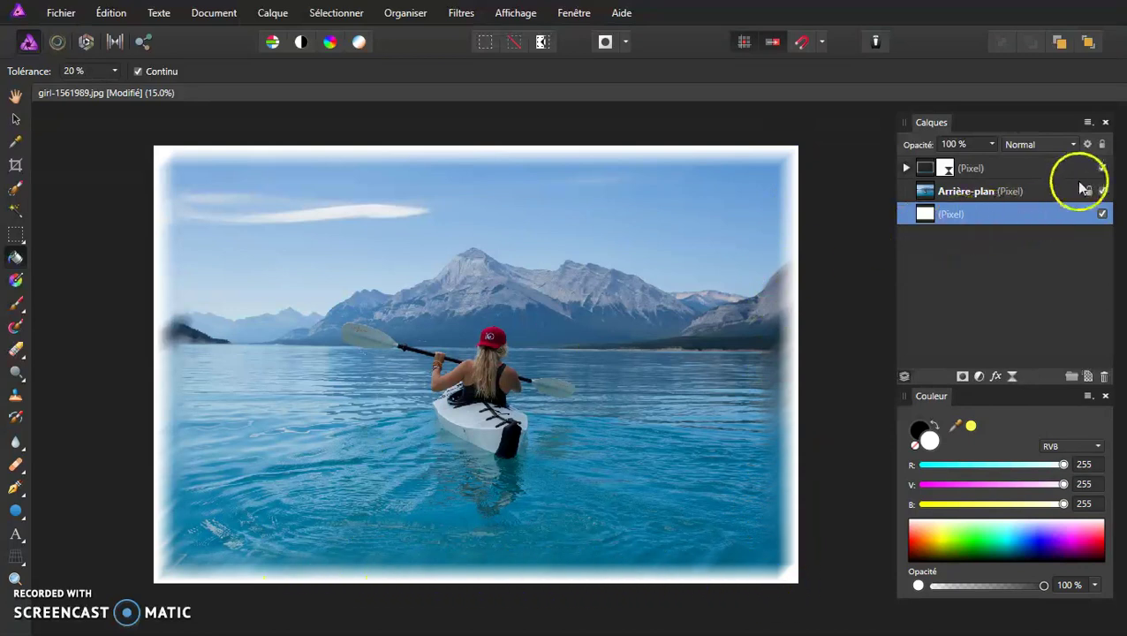
left_click(1102, 190)
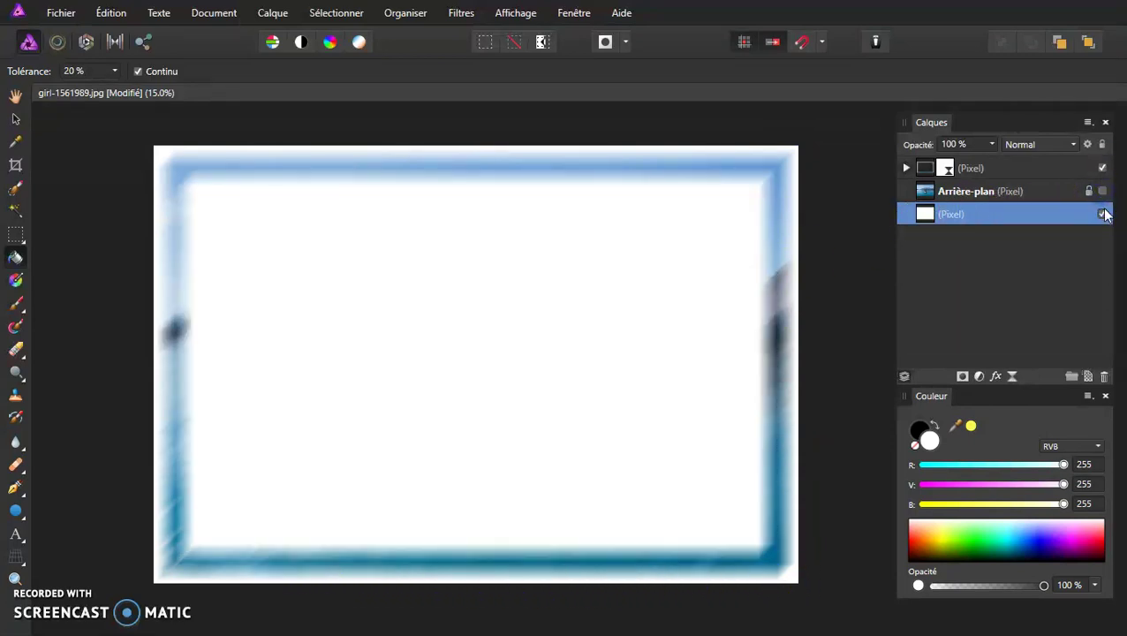
left_click(1015, 170)
left_click(1102, 214)
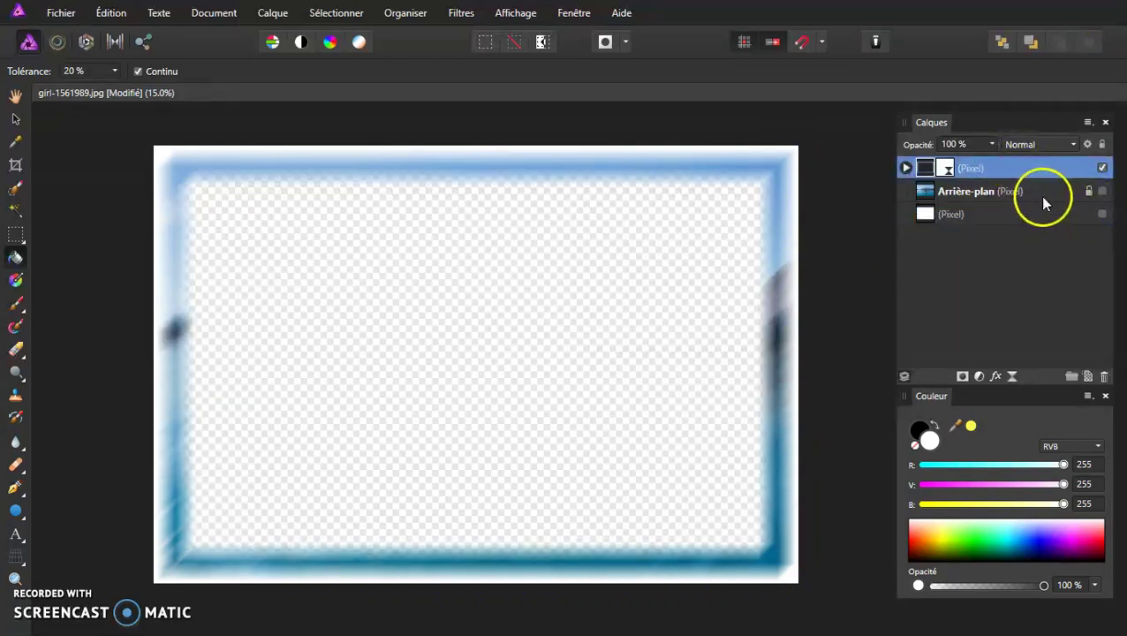
left_click(947, 168)
left_click_drag(947, 167, 1107, 382)
left_click(1102, 191)
left_click(1103, 214)
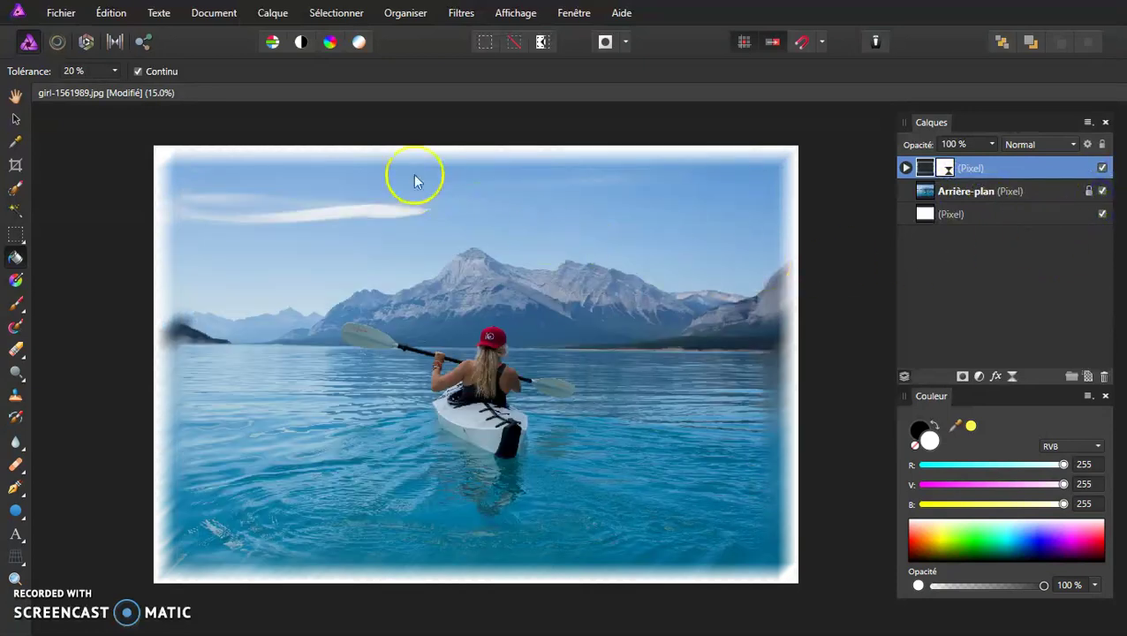